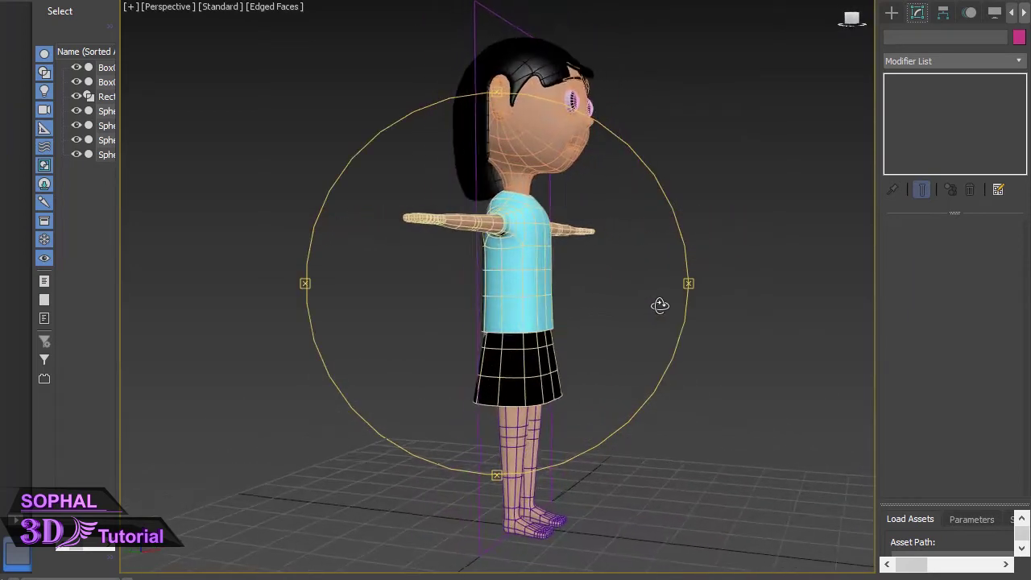
- Orbit the Perspective view to see the finished girl from the front-left
{"action": "mouse_move", "coordinate": [626, 355]}
{"action": "middle_mouse_down", "text": "alt"}
{"action": "mouse_move", "coordinate": [472, 352]}
{"action": "mouse_move", "coordinate": [450, 323]}
{"action": "middle_mouse_up", "text": "alt"}
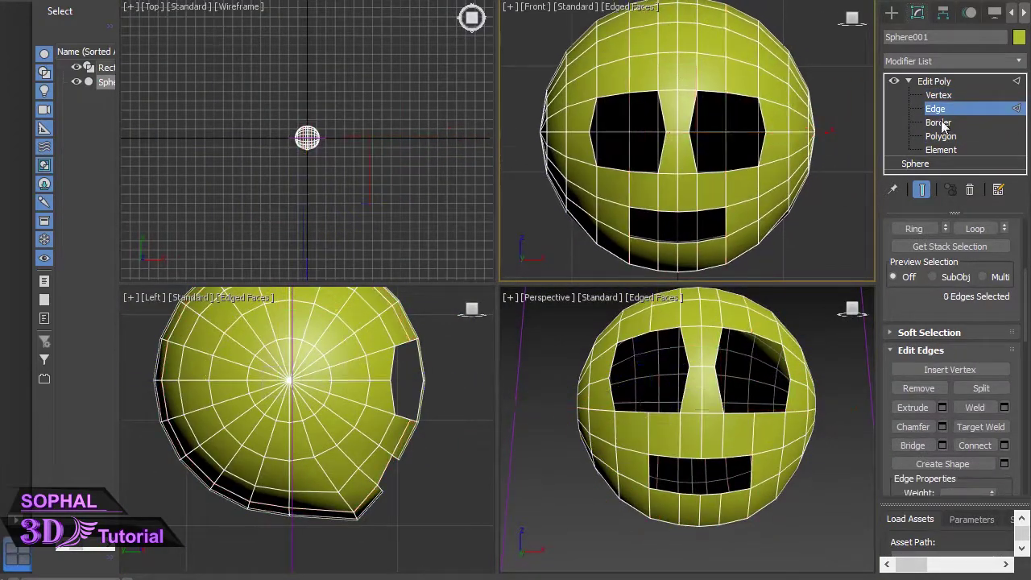
- Work on the head's open borders, then hide everything but the lips for vertex editing
{"action": "left_click", "coordinate": [937, 122]}
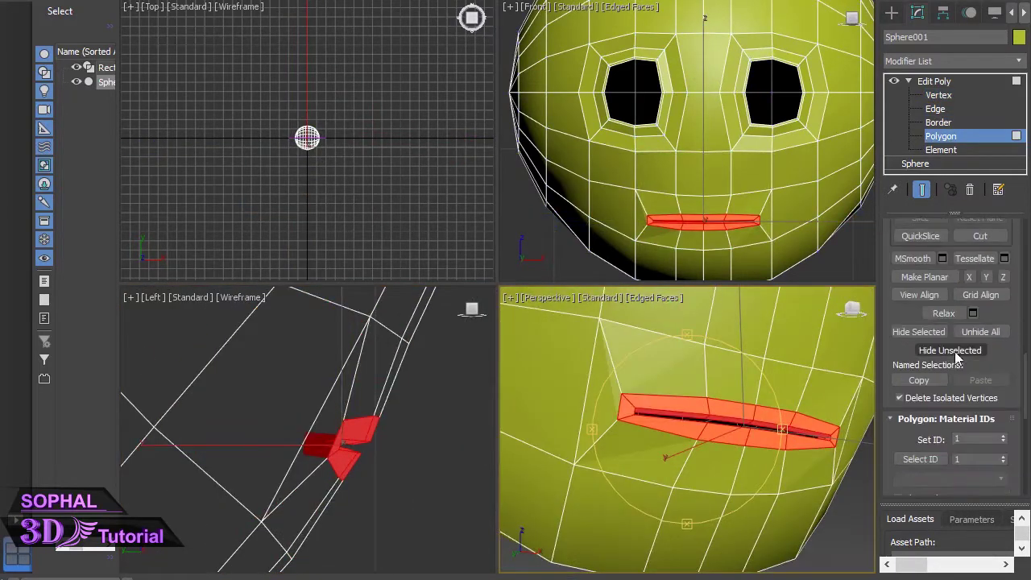
{"action": "left_click", "coordinate": [956, 355]}
{"action": "key", "text": "1"}
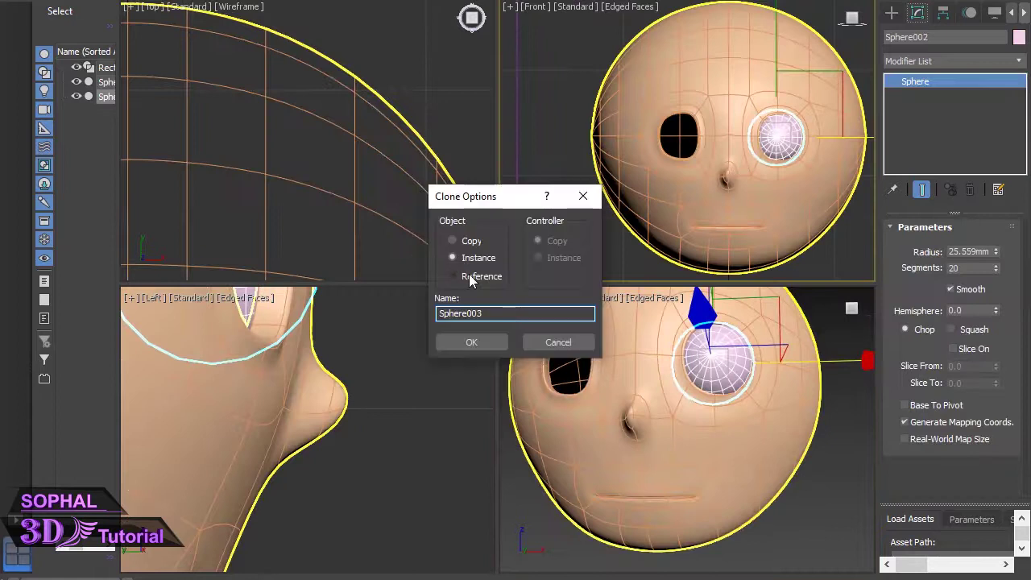
- Select the instanced left eyeball, Sphere003
{"action": "scroll", "coordinate": [672, 189], "scroll_direction": "up", "scroll_amount": 2}
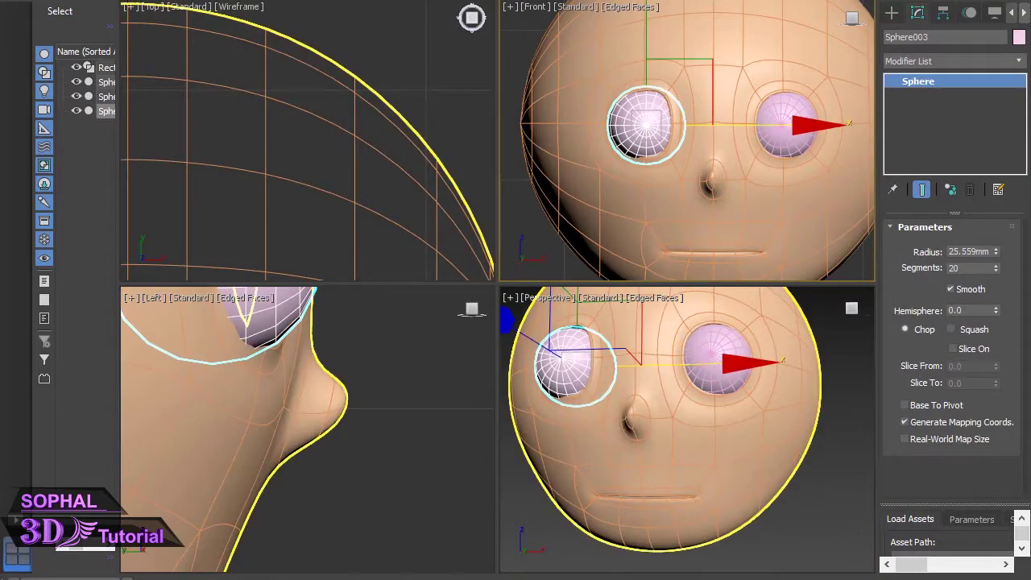
{"action": "left_click", "coordinate": [106, 110]}
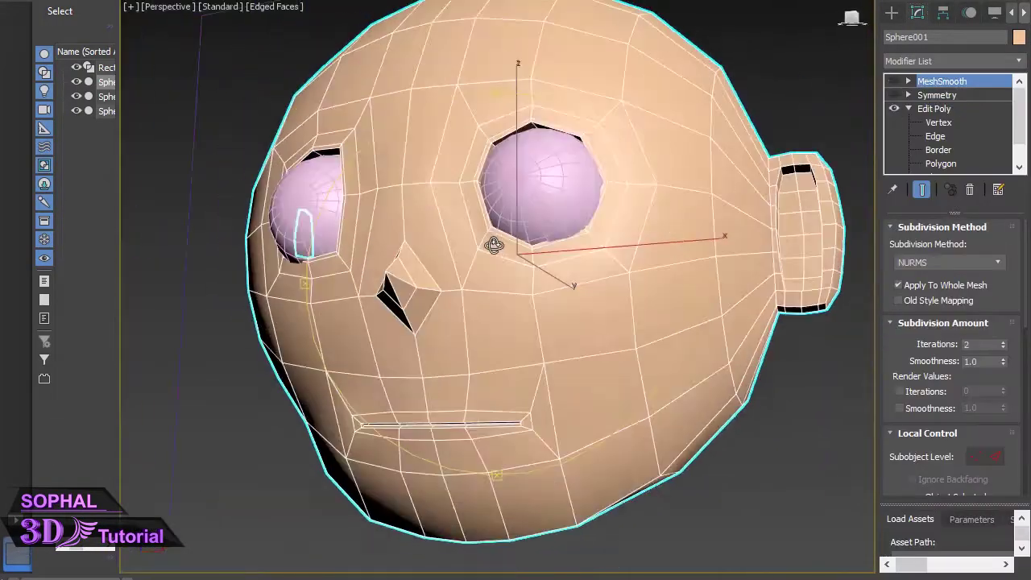
- Orbit around the head to inspect the brow area
{"action": "middle_click_drag", "start_coordinate": [494, 244], "coordinate": [515, 242], "text": "alt"}
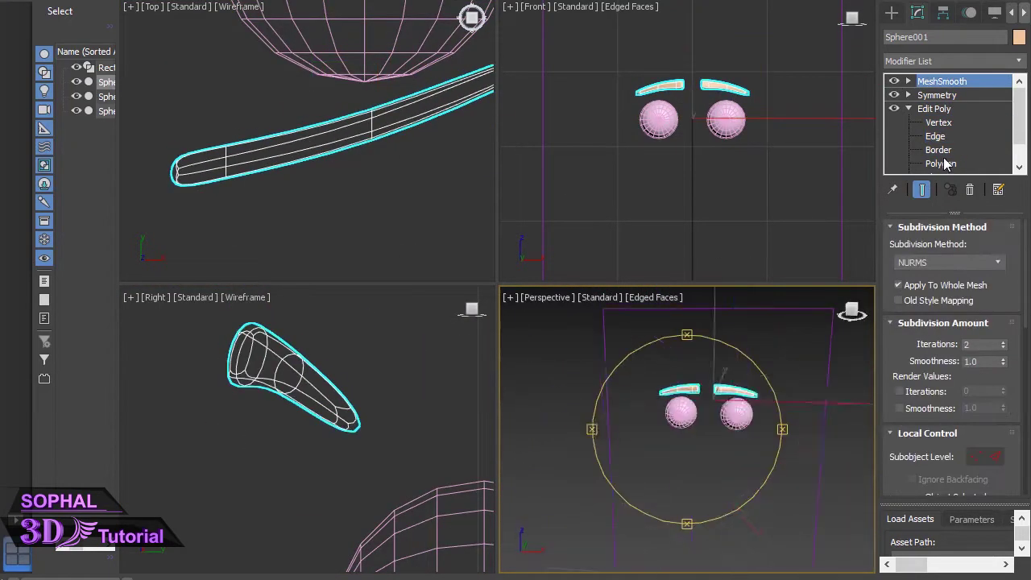
- Unhide all hidden head parts, then return from Element to Face selection
{"action": "left_click", "coordinate": [942, 163]}
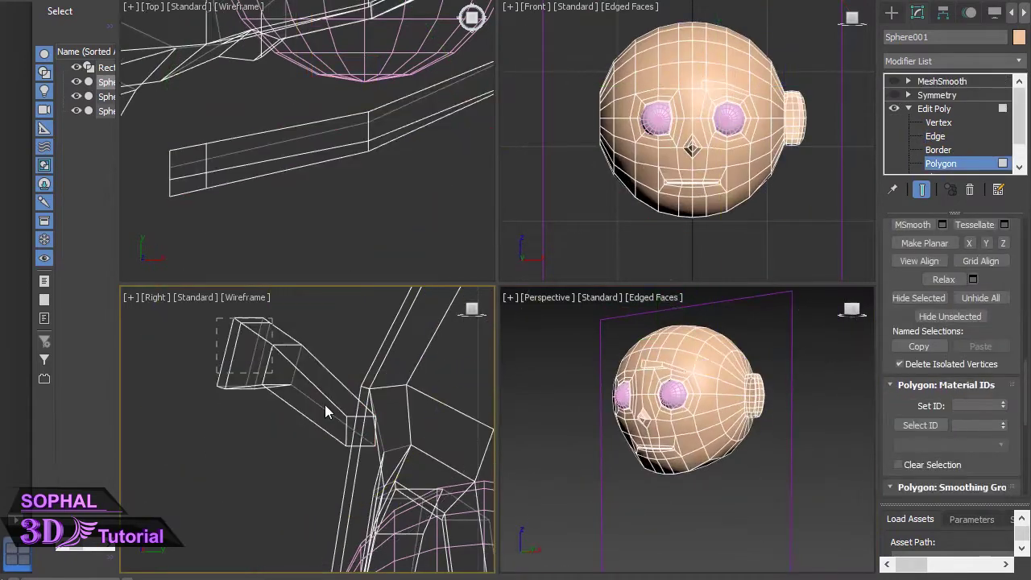
{"action": "key", "text": "5"}
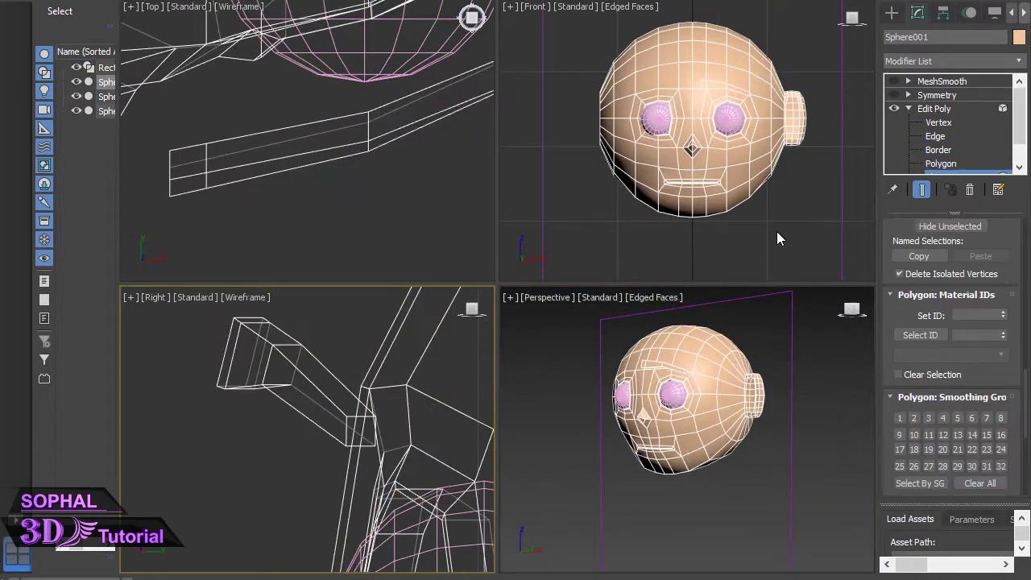
{"action": "left_click", "coordinate": [941, 163]}
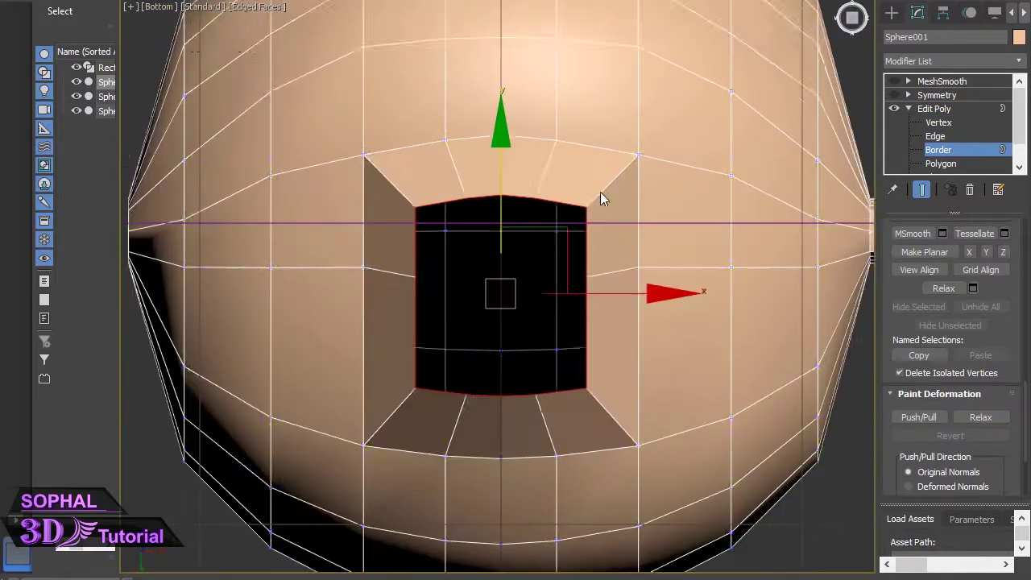
- Adjust the neck vertices, then check the extruded neck under MeshSmooth
{"action": "key", "text": "1"}
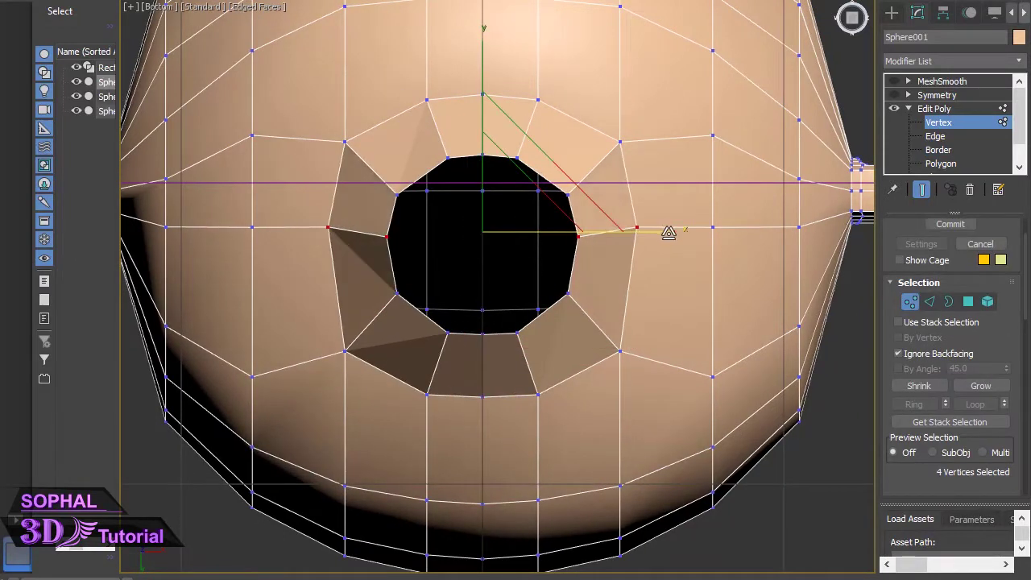
{"action": "scroll", "coordinate": [441, 226], "scroll_direction": "down", "scroll_amount": 2}
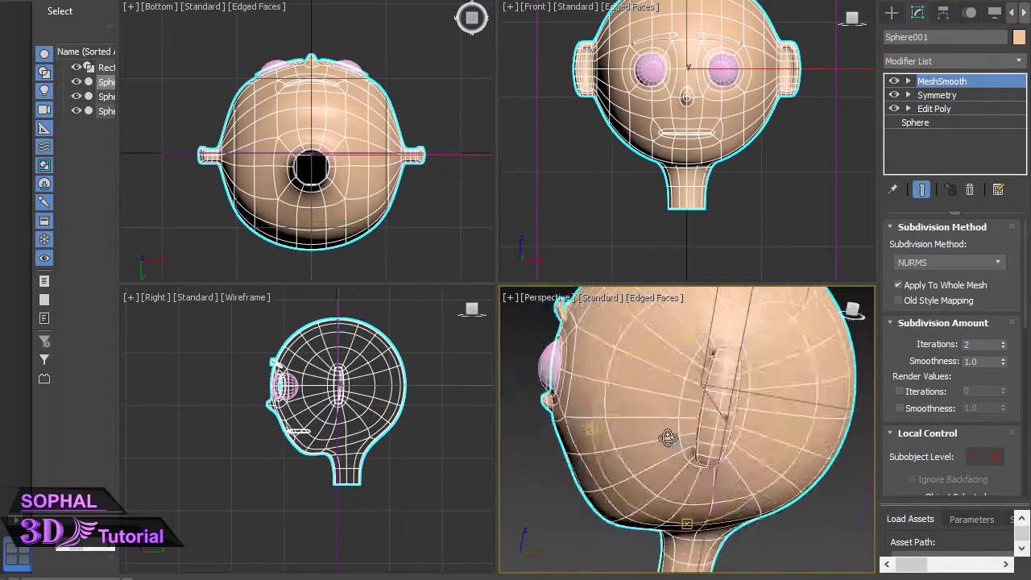
{"action": "left_click", "coordinate": [892, 81]}
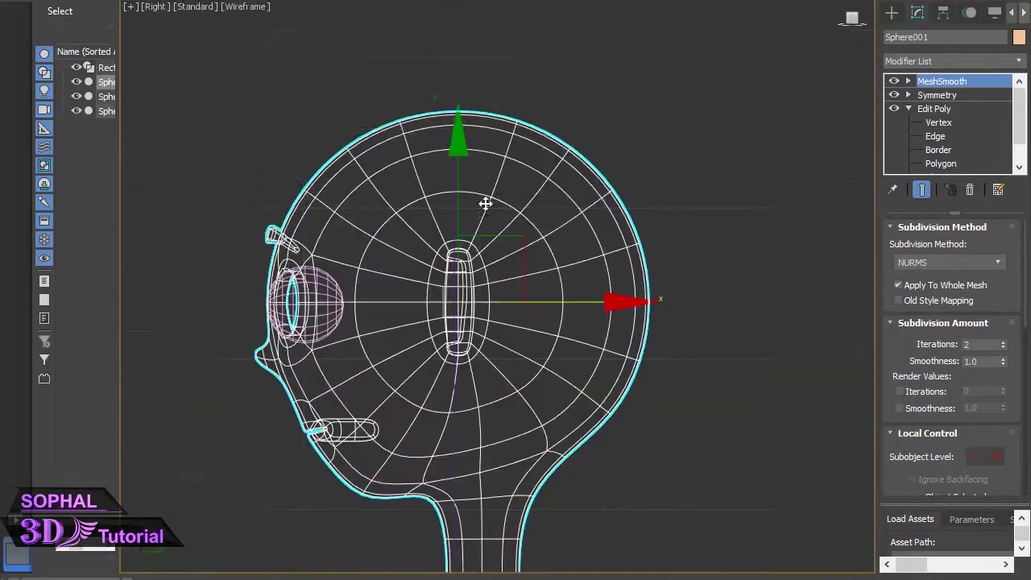
- Add connecting edges across the selected edges of the hair copy
{"action": "key", "text": "alt+w"}
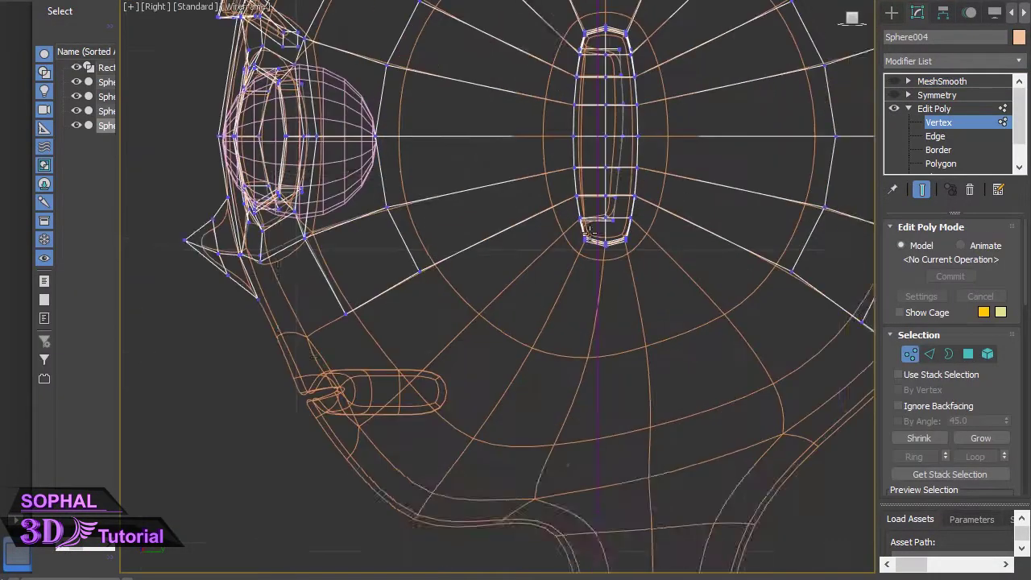
{"action": "middle_click_drag", "start_coordinate": [590, 232], "coordinate": [591, 299]}
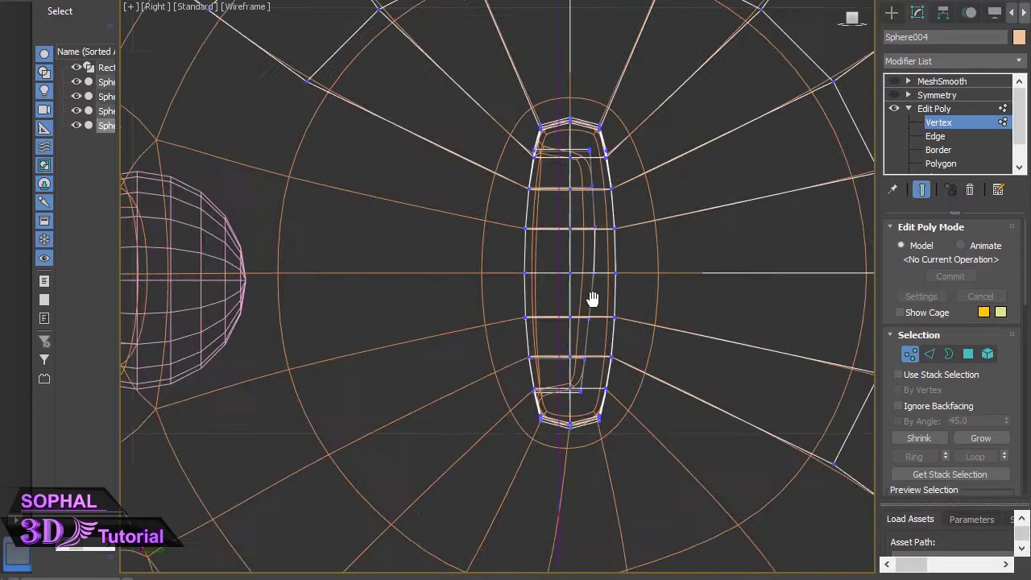
{"action": "key", "text": "alt+w"}
{"action": "key", "text": "2"}
{"action": "scroll", "coordinate": [254, 390], "scroll_direction": "up", "scroll_amount": 2}
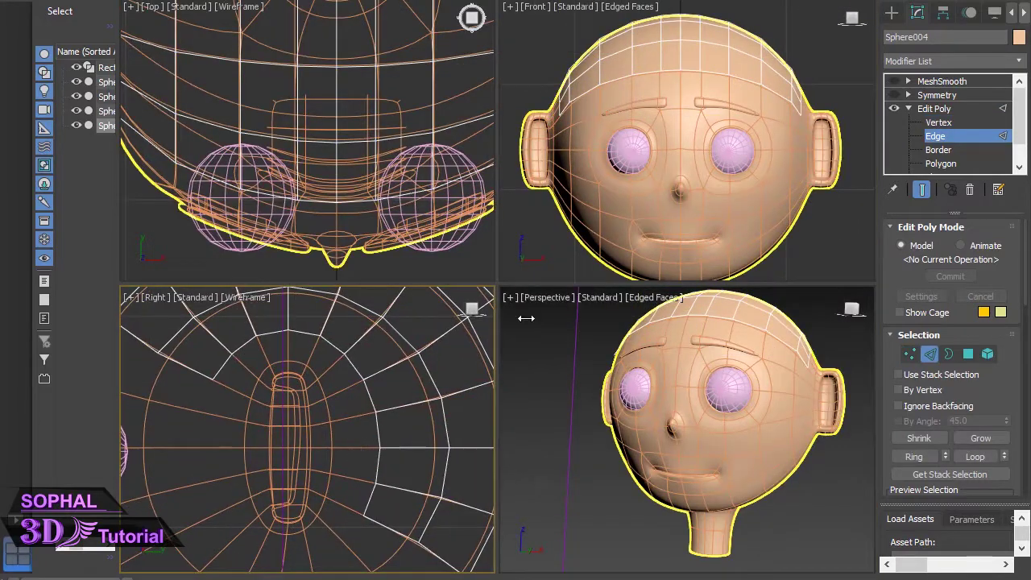
{"action": "key", "text": "1"}
{"action": "key", "text": "alt+w"}
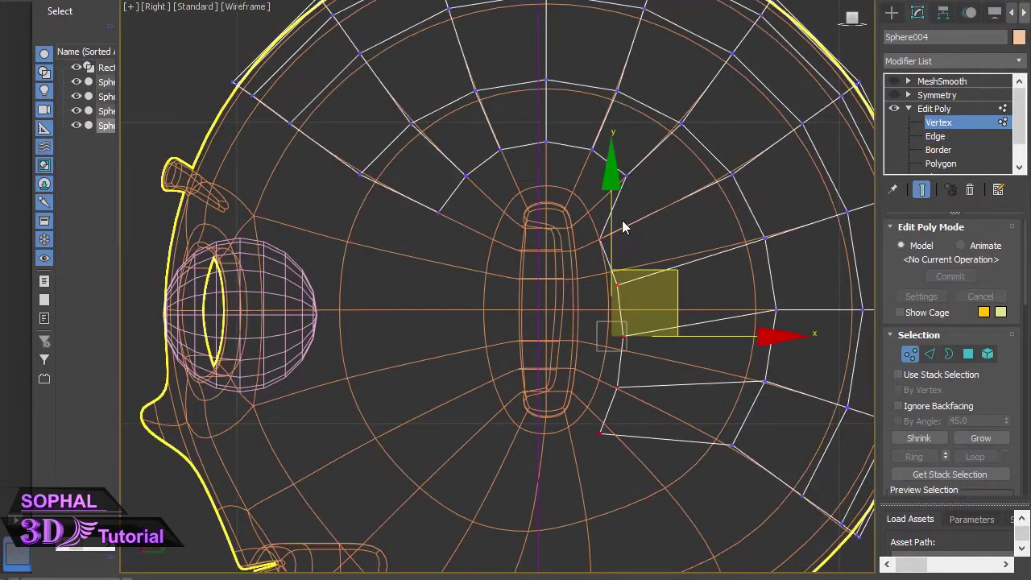
{"action": "key", "text": "2"}
{"action": "right_click", "coordinate": [621, 227]}
{"action": "left_click", "coordinate": [495, 339]}
- Move top-ring and ear-side vertices to shape the hairline
{"action": "key", "text": "1"}
{"action": "scroll", "coordinate": [616, 421], "scroll_direction": "up", "scroll_amount": 2}
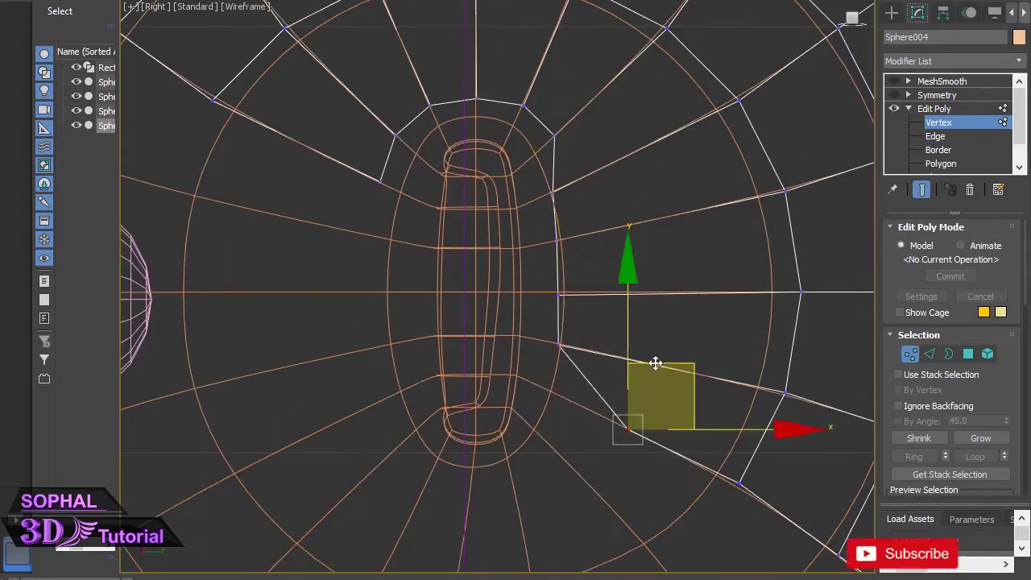
{"action": "middle_click_drag", "start_coordinate": [656, 363], "coordinate": [665, 426]}
{"action": "left_click", "coordinate": [534, 169]}
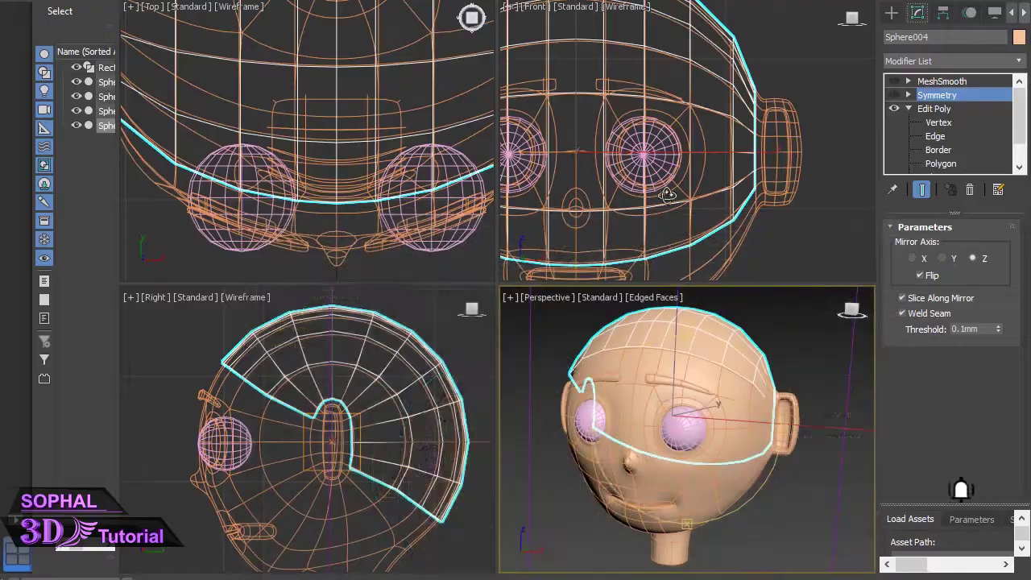
{"action": "left_click", "coordinate": [938, 121]}
{"action": "left_click", "coordinate": [701, 173]}
{"action": "scroll", "coordinate": [720, 164], "scroll_direction": "up", "scroll_amount": 3}
{"action": "scroll", "coordinate": [720, 164], "scroll_direction": "down", "scroll_amount": 3}
- Connect another set of hair edges with a new edge loop
{"action": "key", "text": "2"}
{"action": "scroll", "coordinate": [356, 414], "scroll_direction": "up", "scroll_amount": 4}
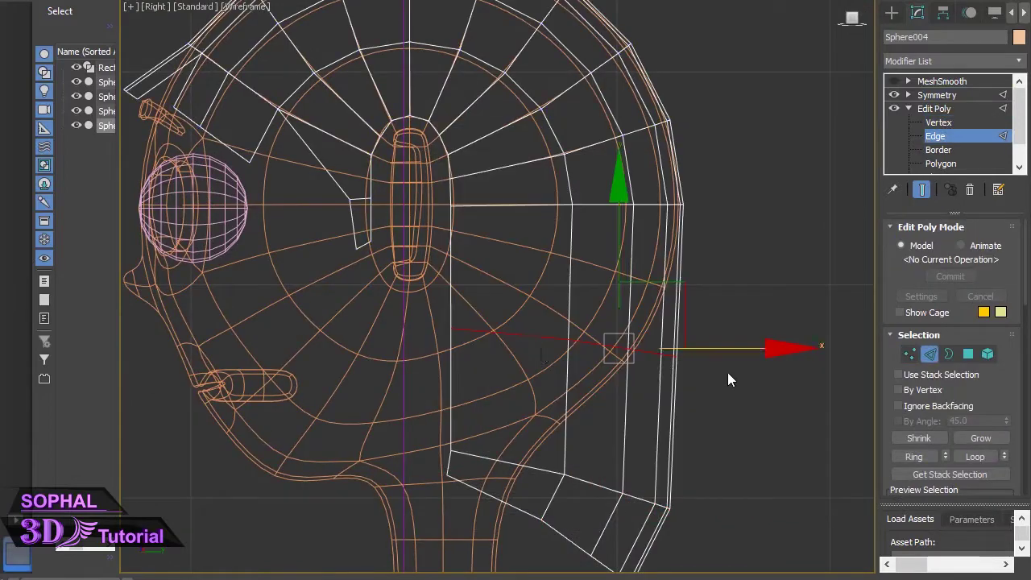
{"action": "right_click", "coordinate": [620, 304]}
{"action": "left_click", "coordinate": [506, 359]}
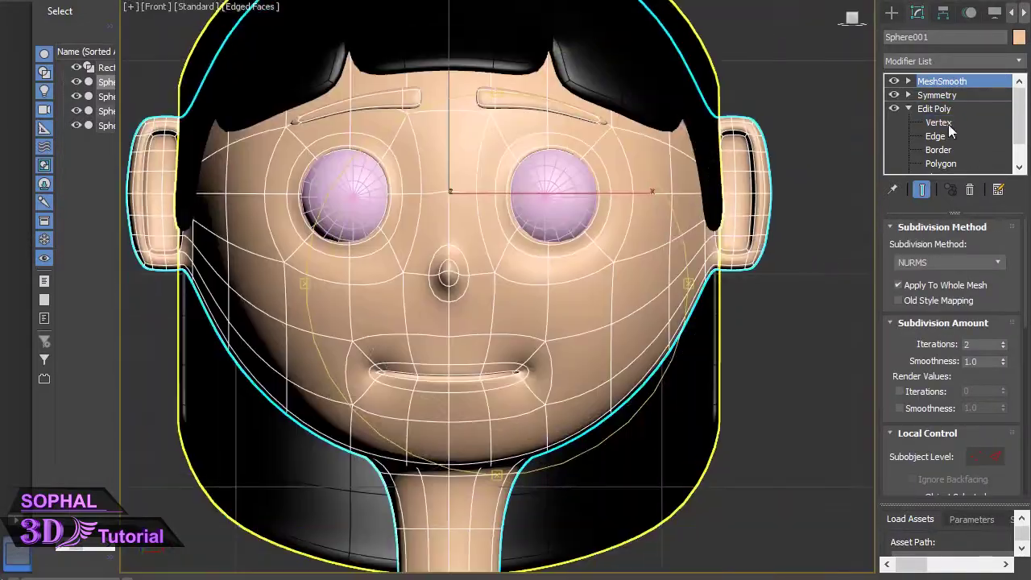
- Edit the head's vertices and orbit the maximized Perspective view to face the front
{"action": "left_click", "coordinate": [942, 123]}
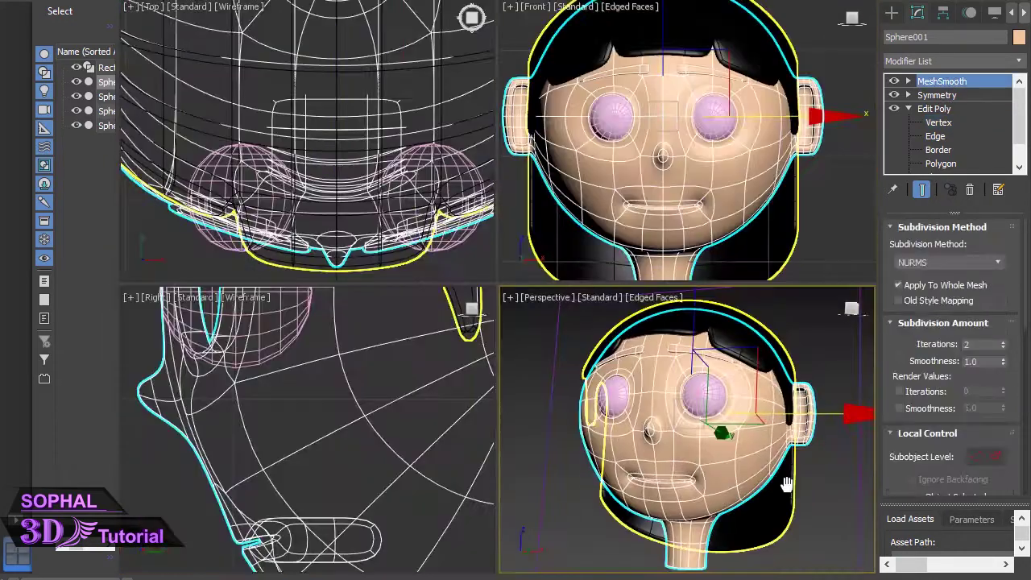
{"action": "key", "text": "alt+w"}
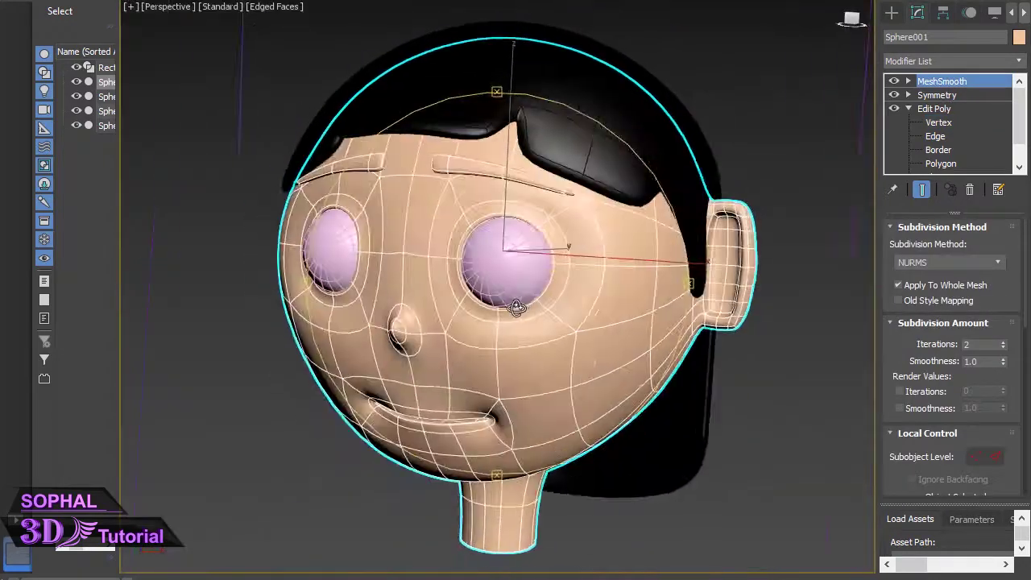
{"action": "middle_click_drag", "start_coordinate": [564, 242], "coordinate": [634, 244], "text": "alt"}
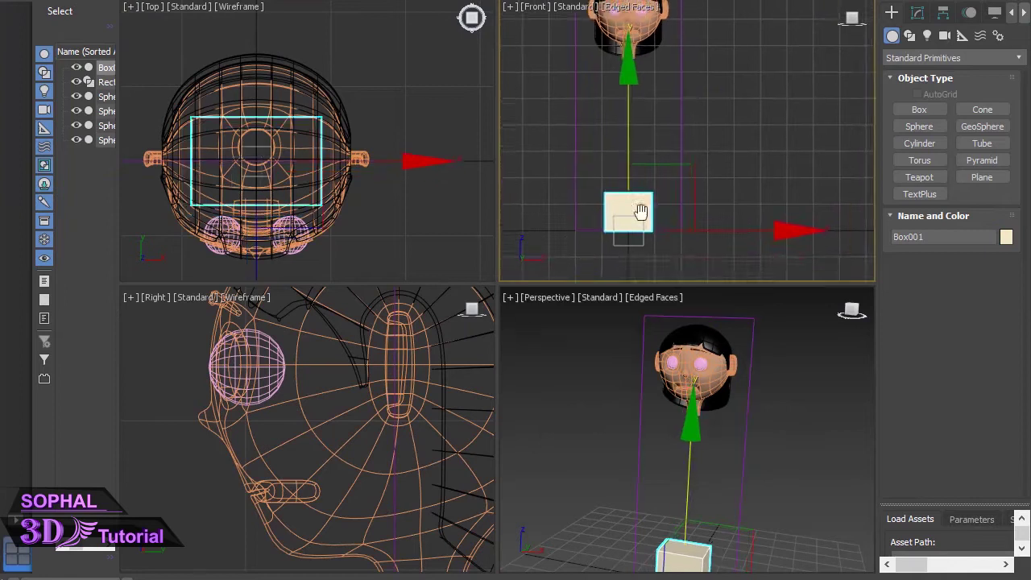
- Convert the torso box to an editable poly
{"action": "right_click", "coordinate": [641, 211]}
{"action": "left_click", "coordinate": [644, 380]}
{"action": "key", "text": "alt+w"}
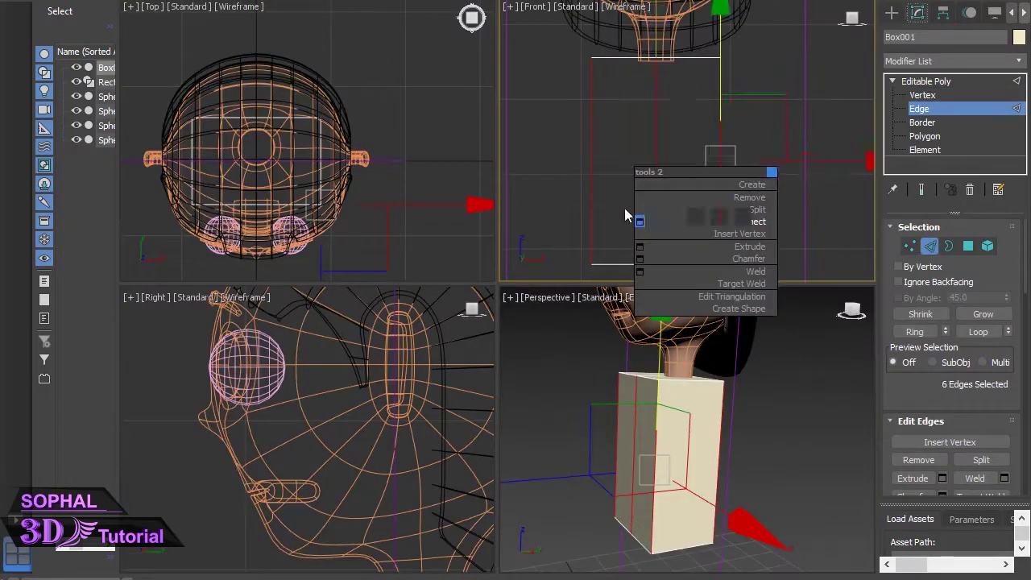
- Apply the new edge loops to the torso box and MSmooth it once
{"action": "left_click", "coordinate": [695, 218]}
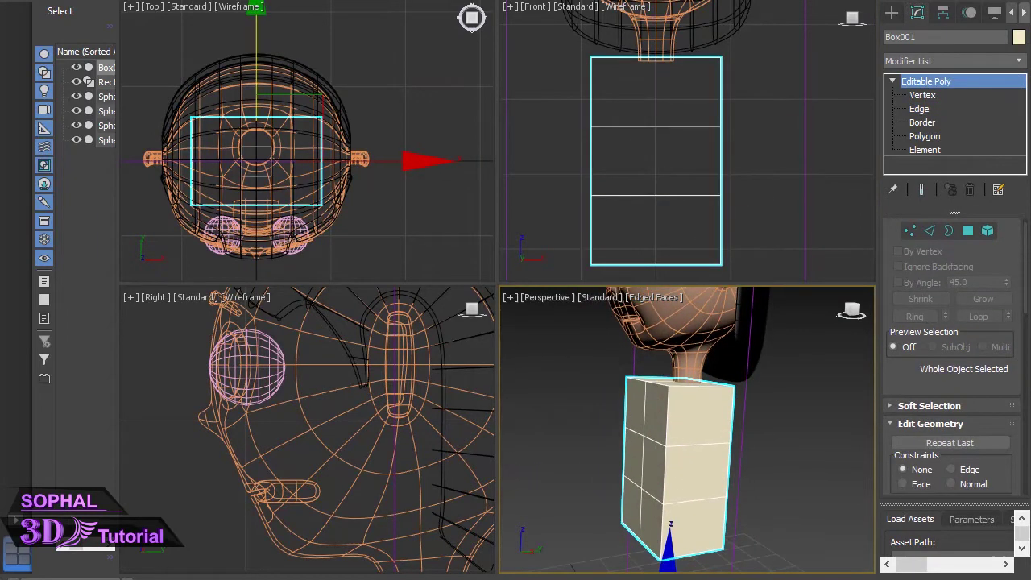
{"action": "key", "text": "alt+w"}
{"action": "scroll", "coordinate": [950, 362], "scroll_direction": "down", "scroll_amount": 5}
{"action": "left_click", "coordinate": [912, 420]}
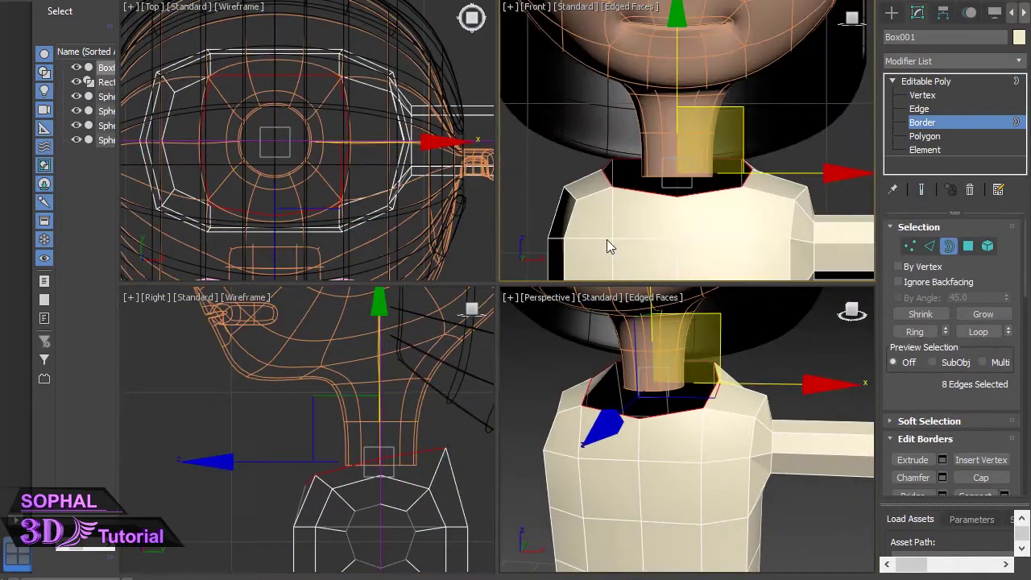
- Scale down the shirt's neck border to fit around the neck
{"action": "key", "text": "r"}
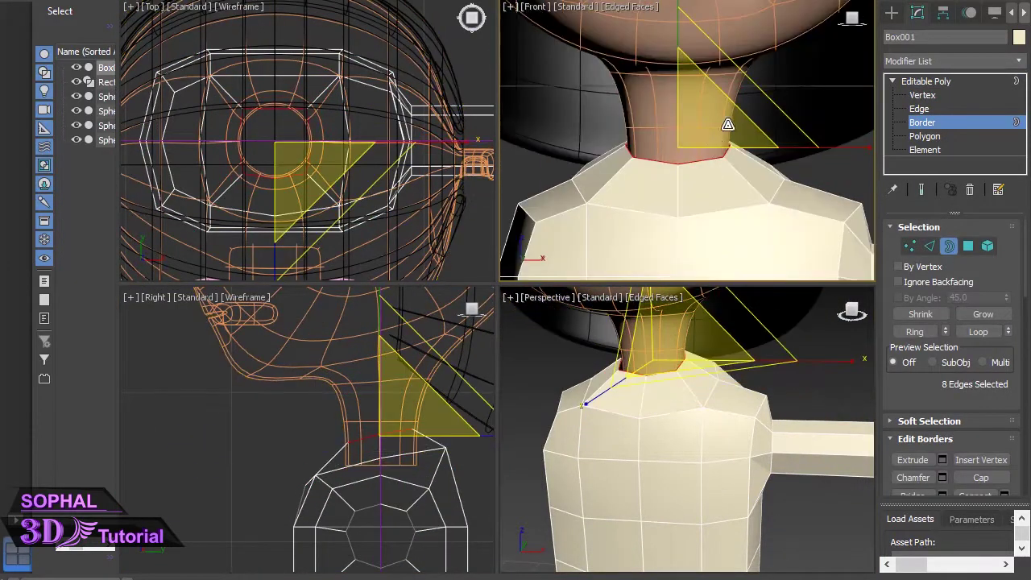
{"action": "middle_click_drag", "start_coordinate": [316, 413], "coordinate": [306, 408]}
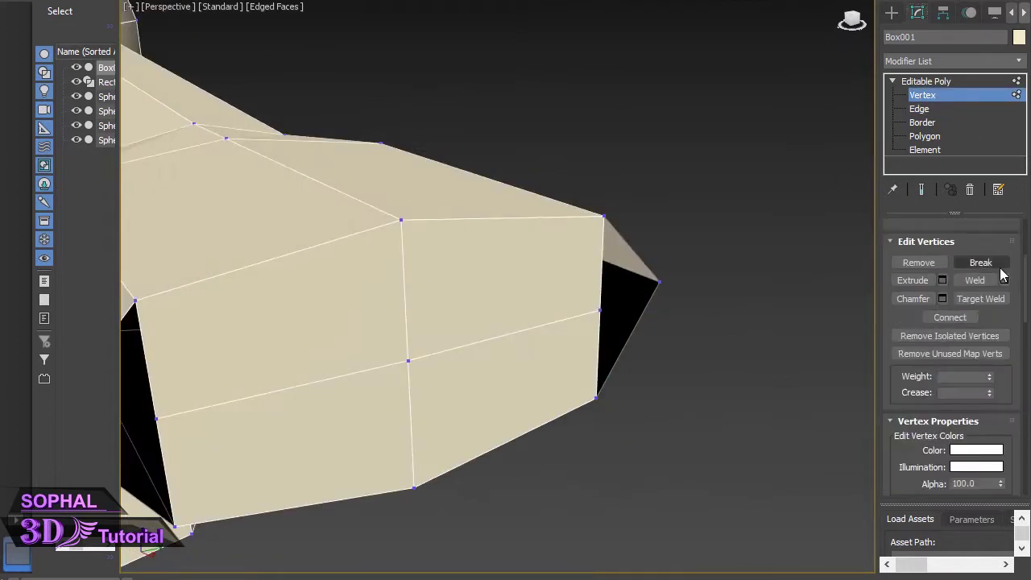
- Target-weld the arm-end vertices and extrude the hand polygons 35.744mm
{"action": "left_click", "coordinate": [980, 299]}
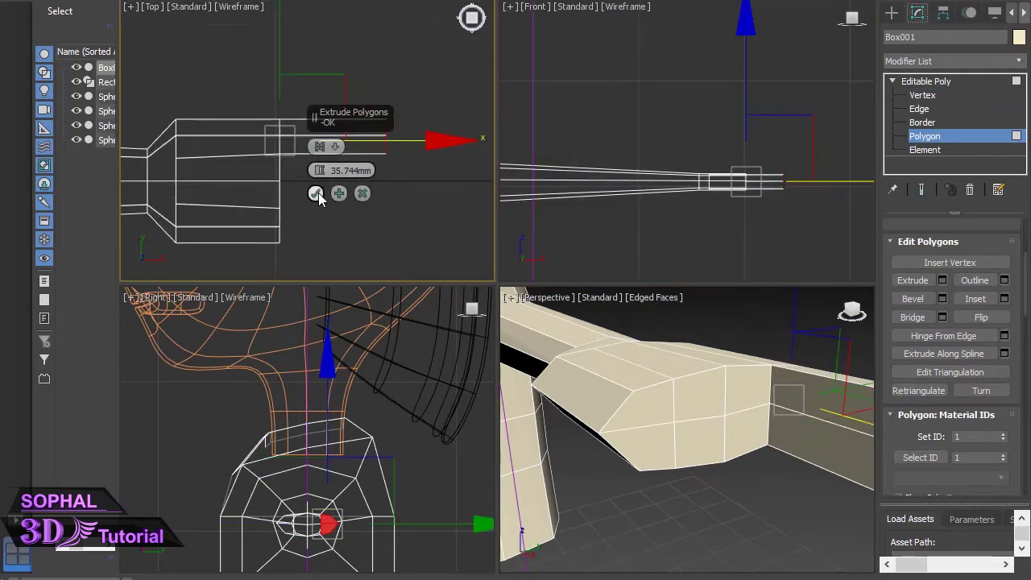
{"action": "left_click", "coordinate": [699, 405]}
{"action": "key", "text": "alt+w"}
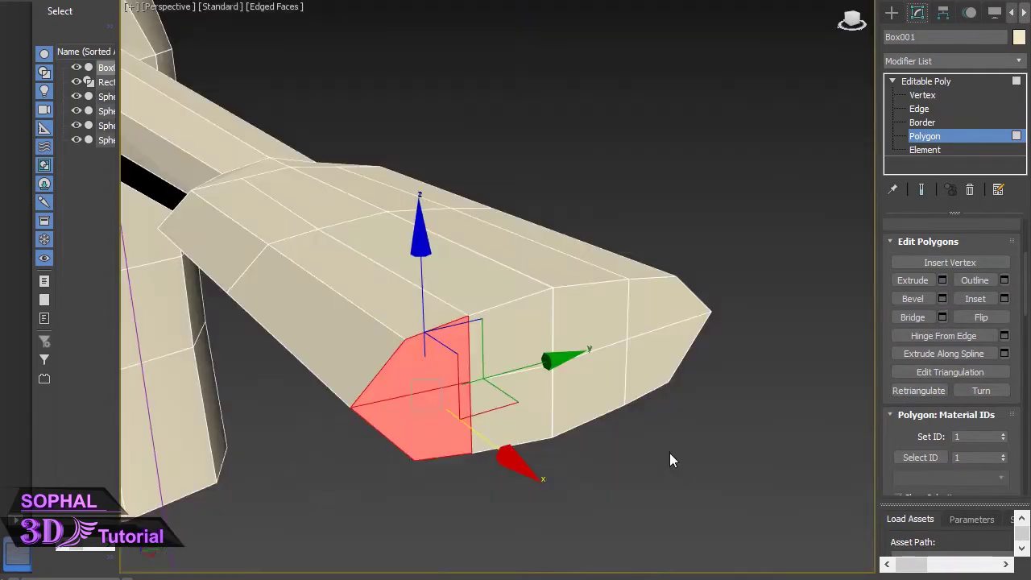
{"action": "key", "text": "1"}
{"action": "scroll", "coordinate": [476, 452], "scroll_direction": "up", "scroll_amount": 3}
{"action": "middle_click_drag", "start_coordinate": [525, 350], "coordinate": [727, 293], "text": "alt"}
{"action": "scroll", "coordinate": [575, 299], "scroll_direction": "up", "scroll_amount": 5}
{"action": "scroll", "coordinate": [660, 325], "scroll_direction": "down", "scroll_amount": 5}
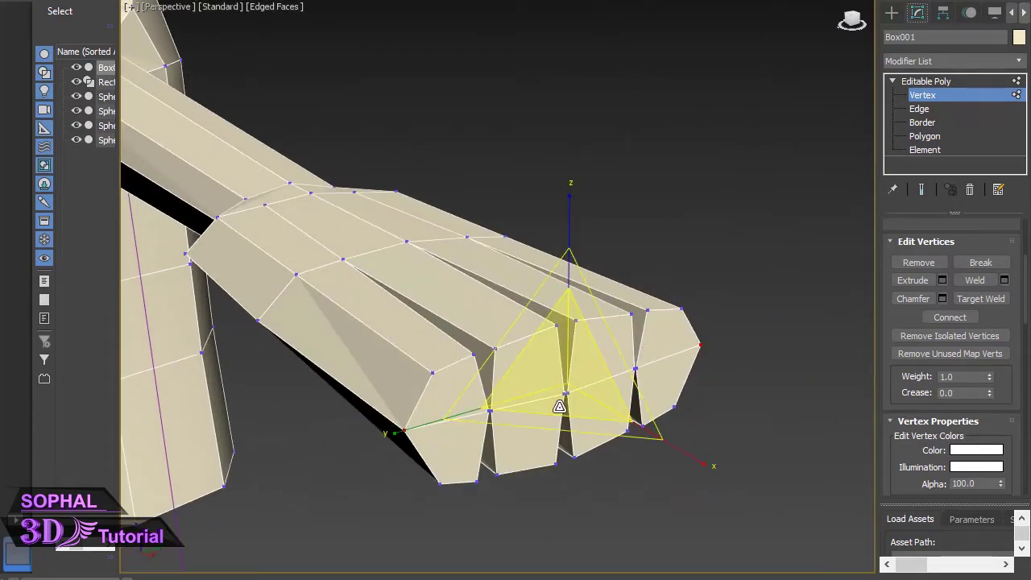
{"action": "key", "text": "alt+w"}
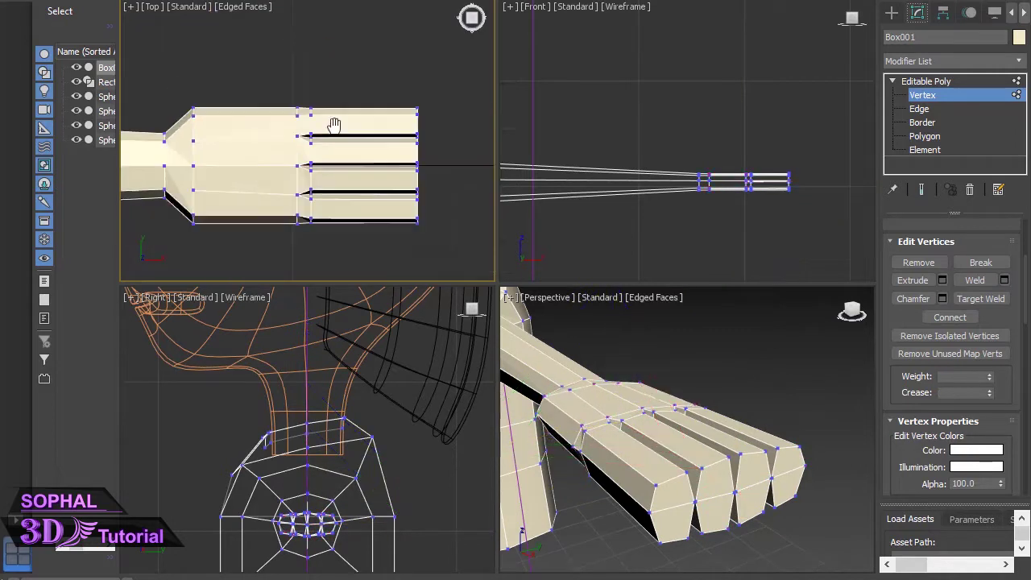
- Chamfer the finger edges 10mm to separate the four fingers
{"action": "key", "text": "alt+w"}
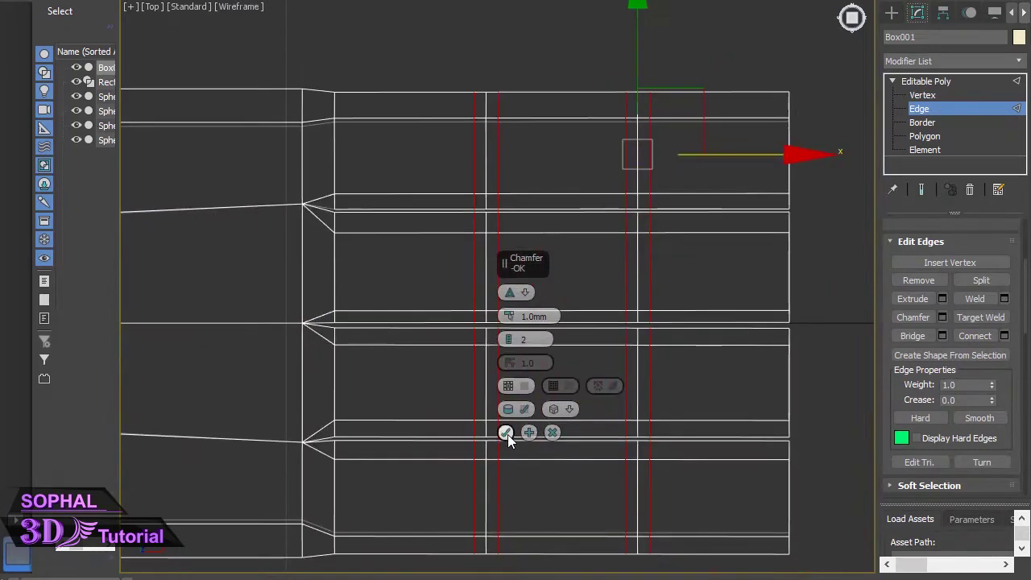
{"action": "left_click", "coordinate": [505, 431]}
{"action": "right_click", "coordinate": [432, 103]}
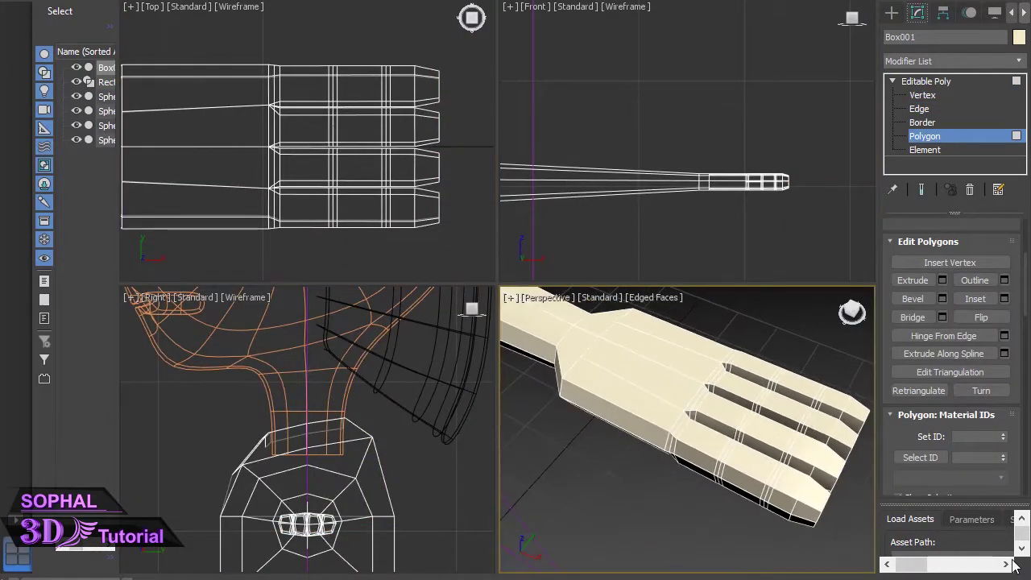
{"action": "right_click", "coordinate": [206, 154]}
{"action": "middle_click_drag", "start_coordinate": [206, 154], "coordinate": [286, 166]}
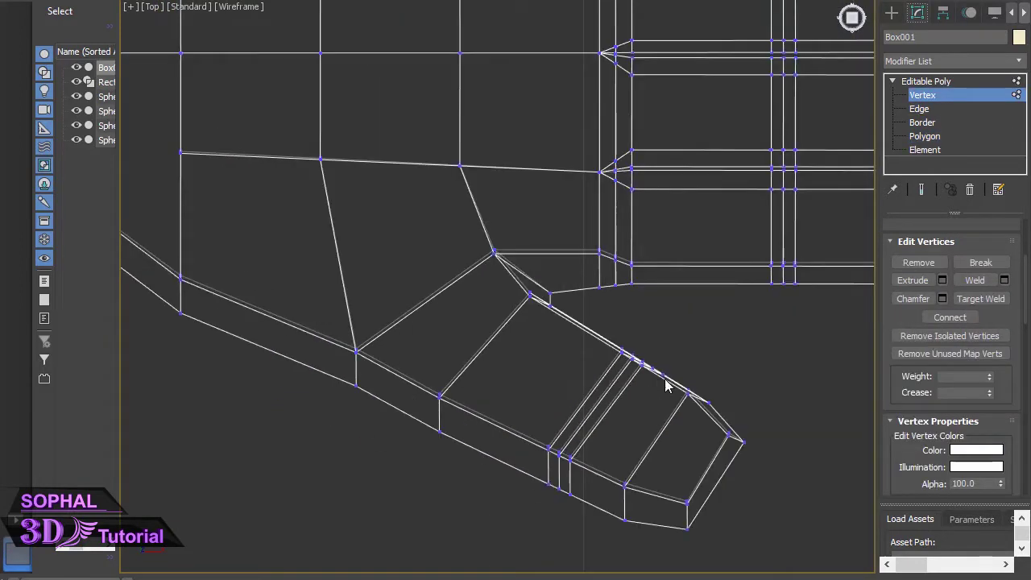
- Connect the chosen edges near the shoulder to shape the sleeve edge
{"action": "scroll", "coordinate": [625, 397], "scroll_direction": "up", "scroll_amount": 3}
{"action": "scroll", "coordinate": [587, 323], "scroll_direction": "up", "scroll_amount": 5}
{"action": "scroll", "coordinate": [706, 349], "scroll_direction": "down", "scroll_amount": 5}
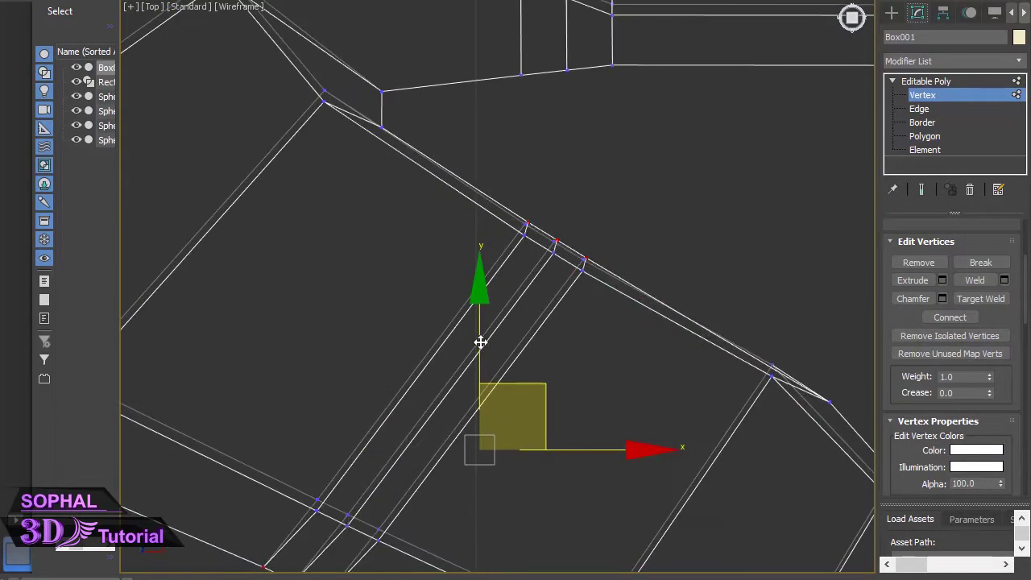
{"action": "scroll", "coordinate": [394, 336], "scroll_direction": "down", "scroll_amount": 5}
{"action": "left_click", "coordinate": [969, 97]}
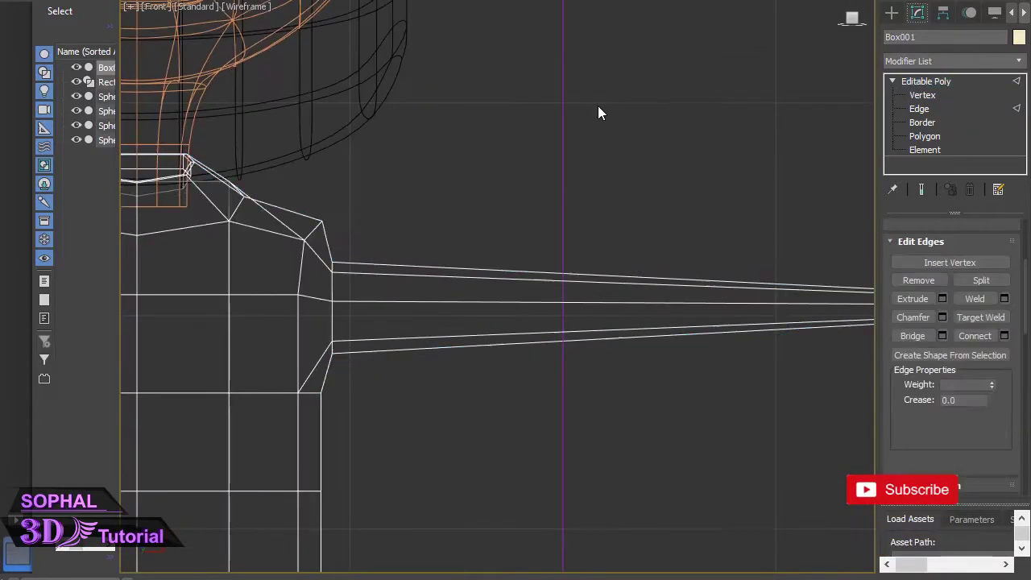
{"action": "right_click", "coordinate": [626, 248]}
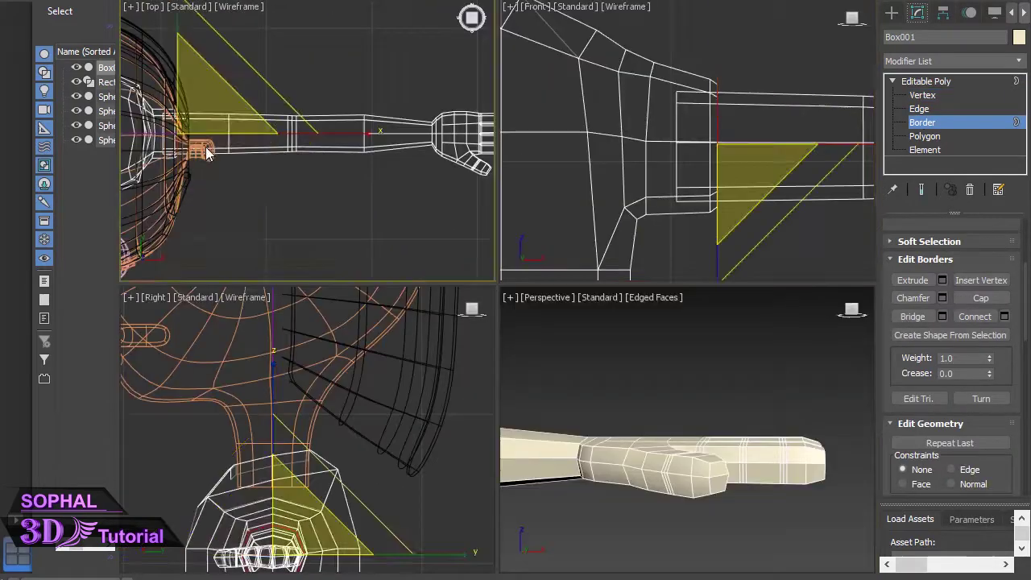
- Mirror the arm with a Symmetry modifier, select the shirt's bottom polygon rows, and open the cartoon tutorial folder
{"action": "left_click", "coordinate": [925, 83]}
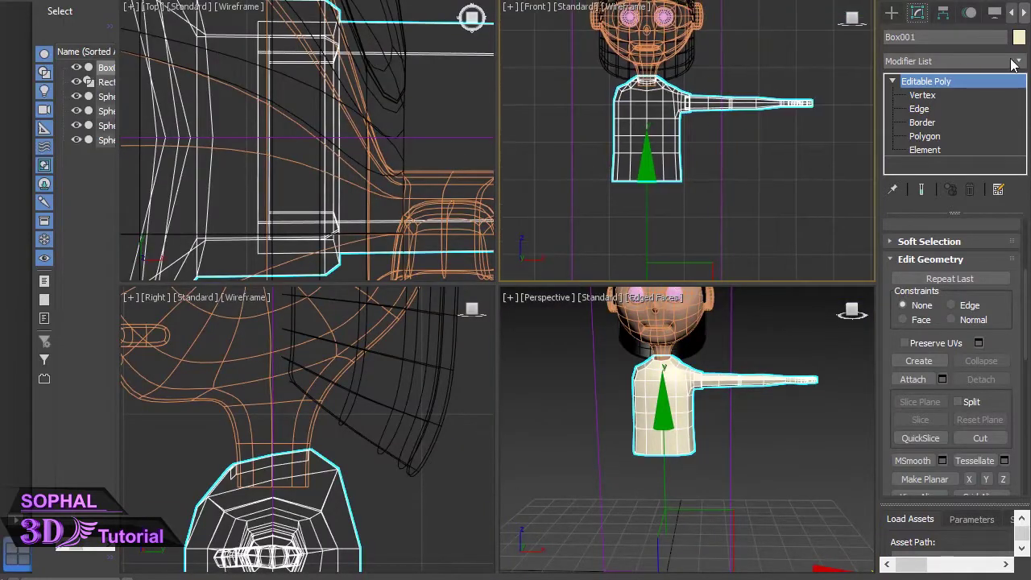
{"action": "left_click", "coordinate": [1013, 64]}
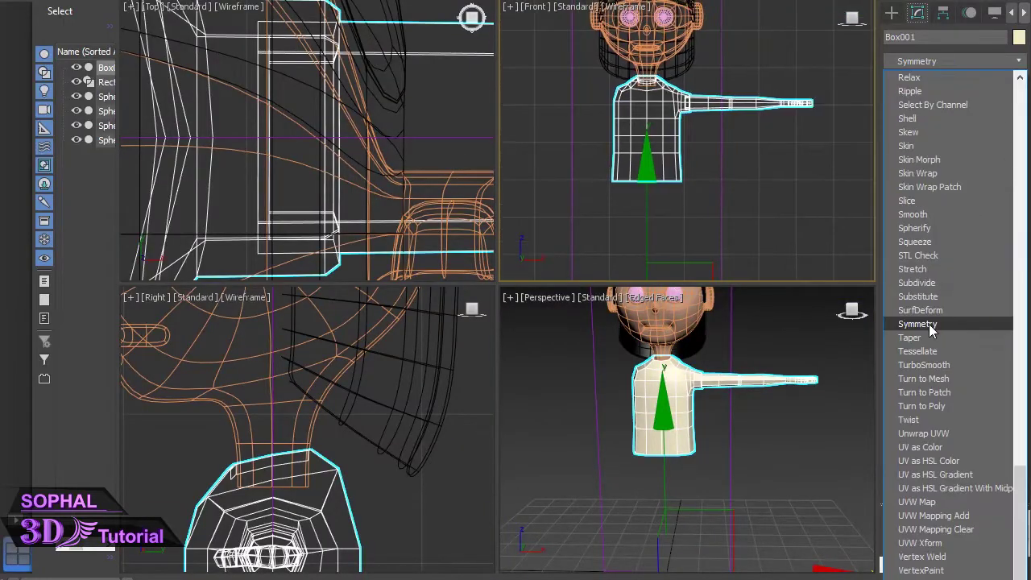
{"action": "left_click", "coordinate": [929, 324]}
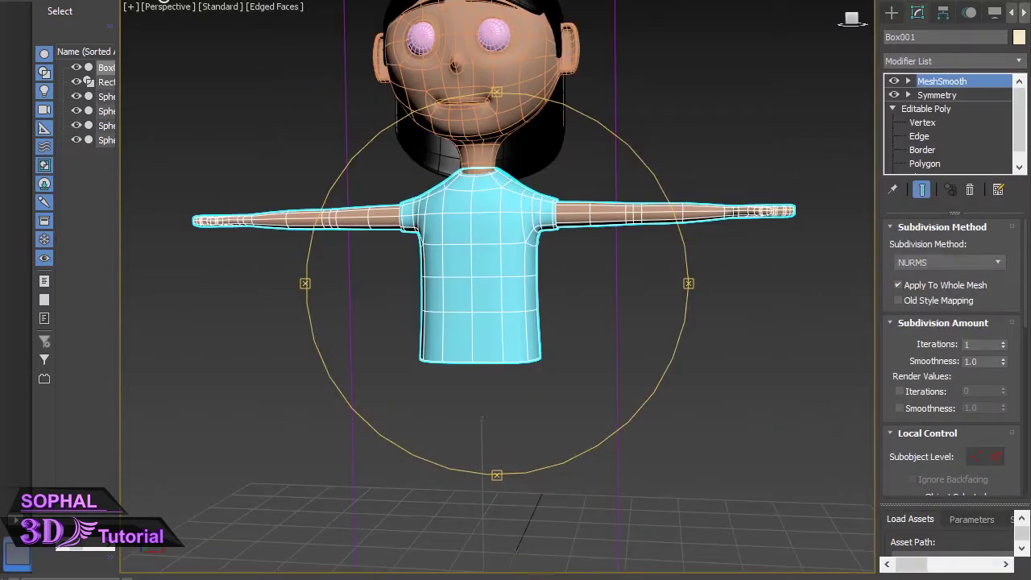
{"action": "left_click_drag", "start_coordinate": [641, 325], "coordinate": [221, 241]}
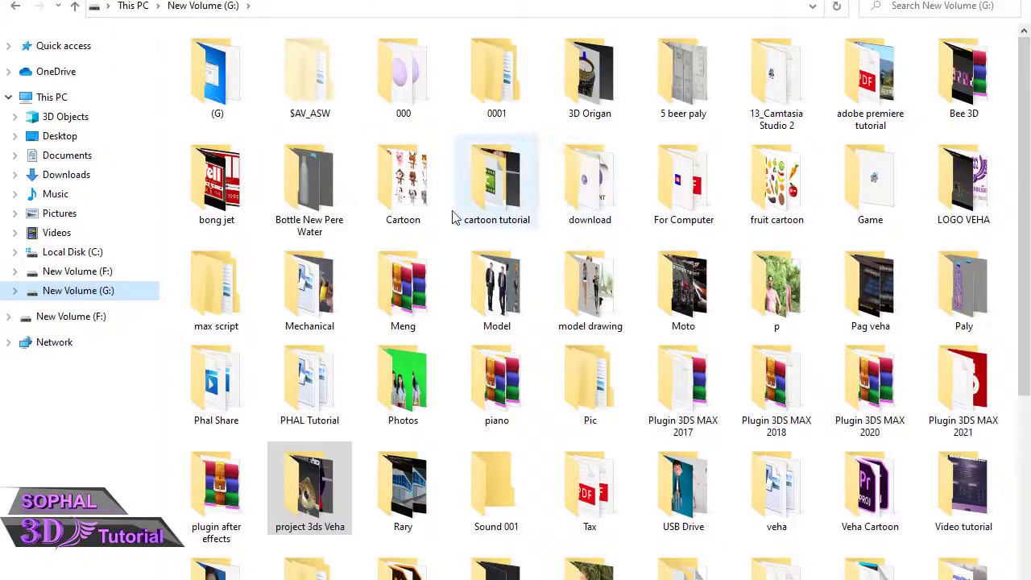
{"action": "double_click", "coordinate": [453, 215]}
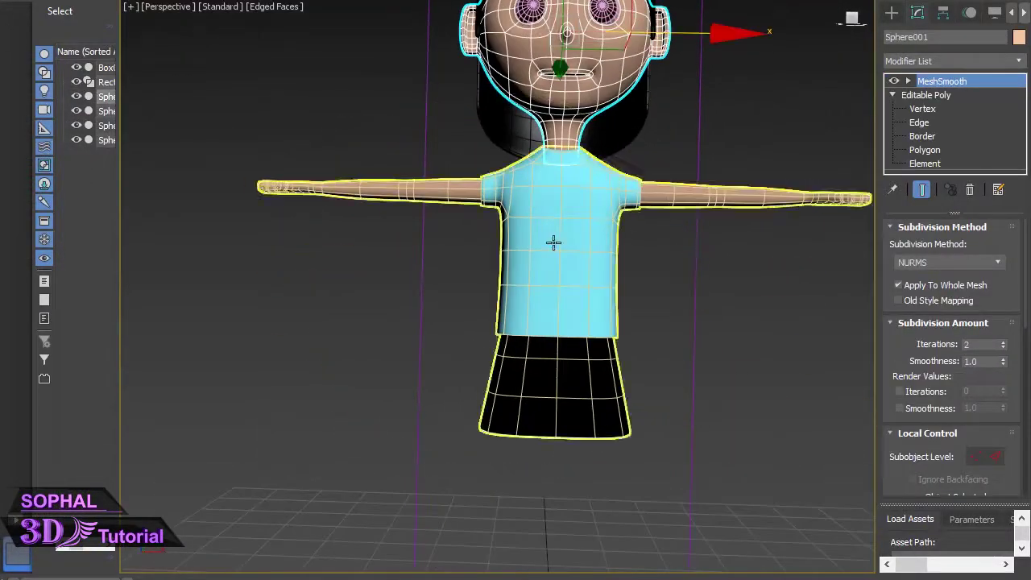
- Isolate the purple Box002 hip piece with Alt+Q so only it is shown
{"action": "key", "text": "alt+w"}
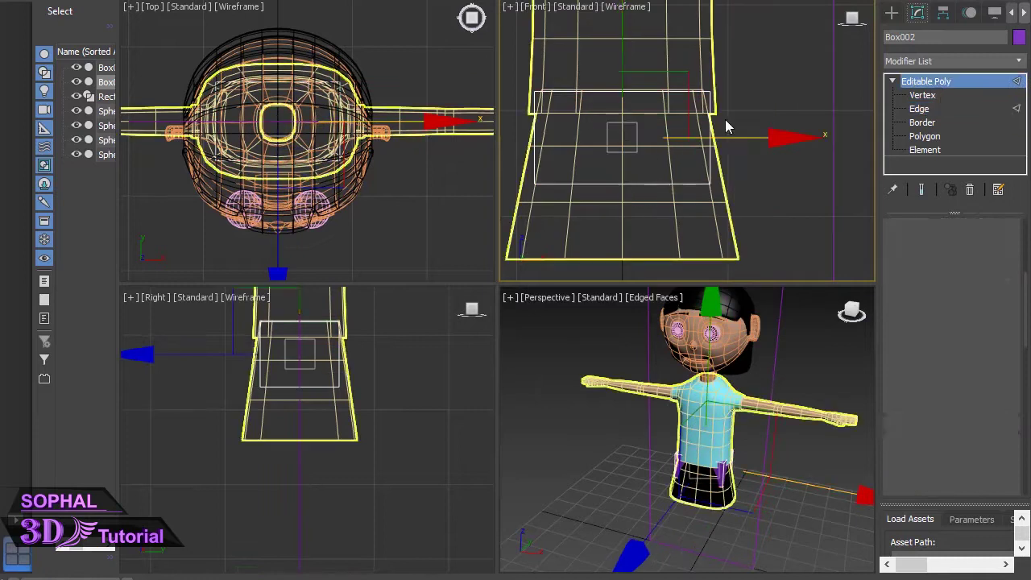
{"action": "key", "text": "alt+q"}
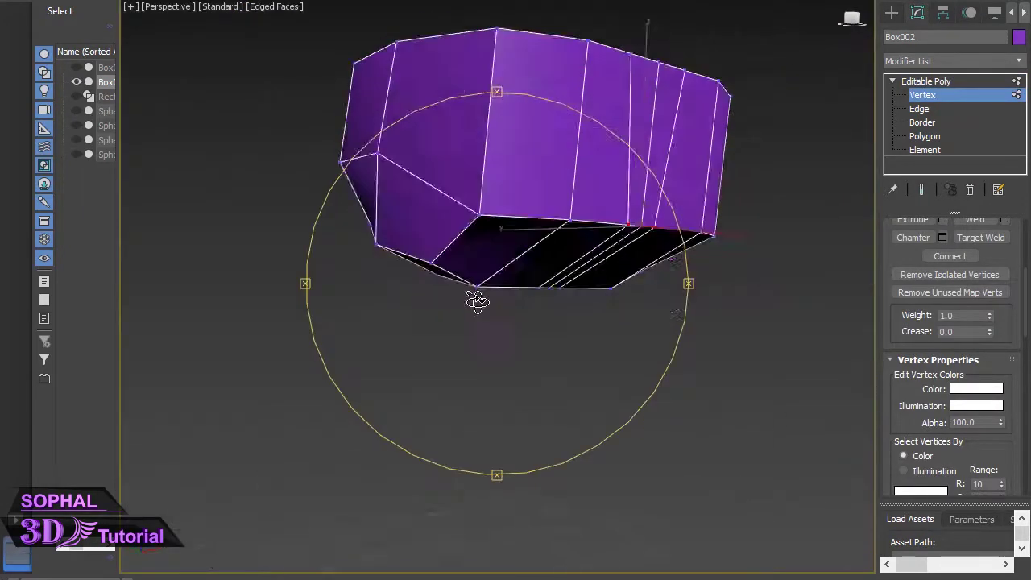
- Delete the crotch polygon between the legs, leaving a hole
{"action": "mouse_move", "coordinate": [478, 298]}
{"action": "middle_mouse_down", "text": "alt"}
{"action": "mouse_move", "coordinate": [444, 299]}
{"action": "mouse_move", "coordinate": [724, 373]}
{"action": "middle_mouse_up", "text": "alt"}
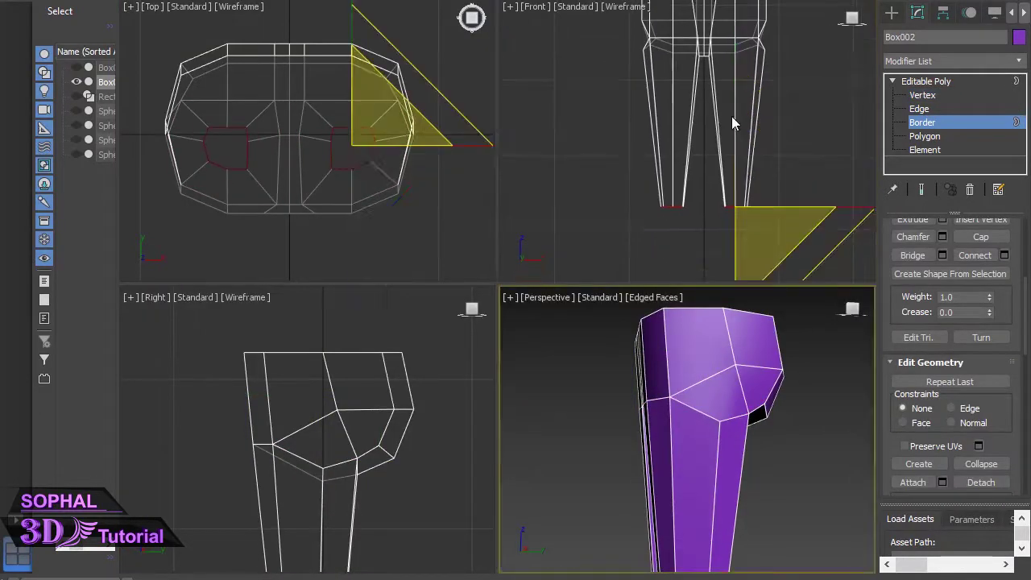
{"action": "key", "text": "alt+w"}
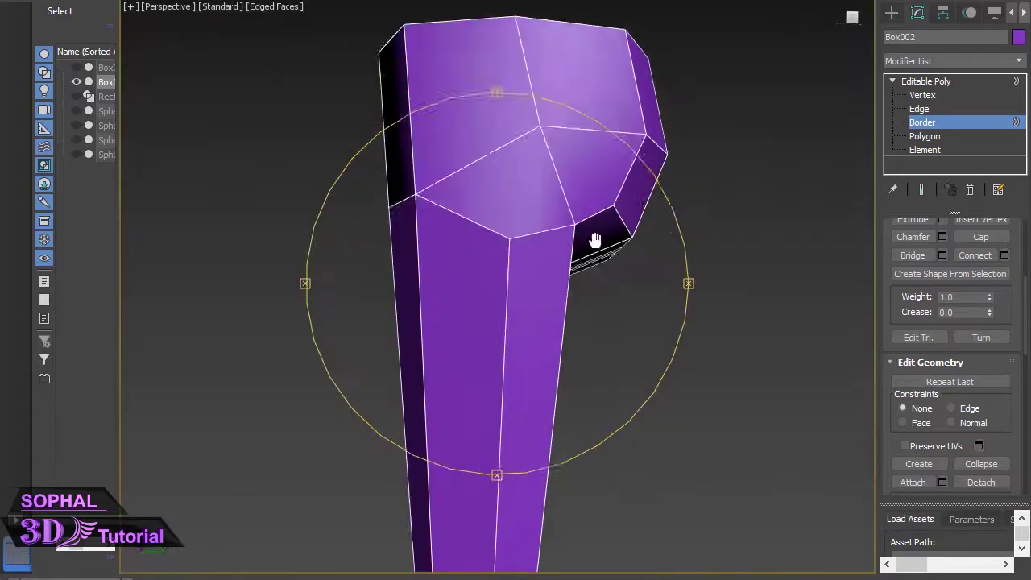
{"action": "middle_click_drag", "start_coordinate": [593, 237], "coordinate": [518, 295], "text": "alt"}
{"action": "key", "text": "1"}
{"action": "mouse_move", "coordinate": [524, 207]}
{"action": "middle_mouse_down"}
{"action": "mouse_move", "coordinate": [494, 356]}
{"action": "mouse_move", "coordinate": [531, 306]}
{"action": "middle_mouse_up"}
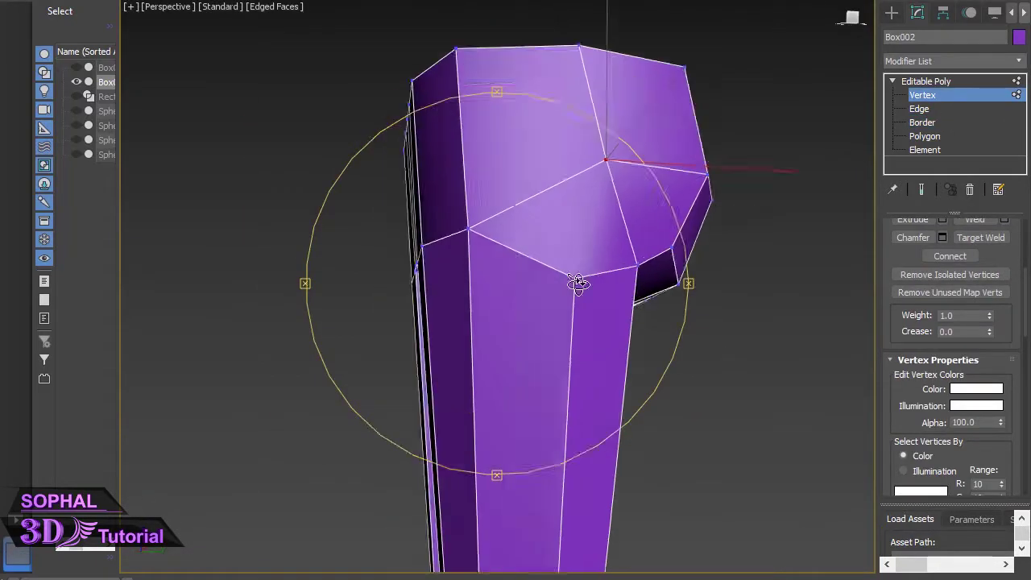
{"action": "left_click", "coordinate": [573, 281]}
{"action": "key", "text": "Delete"}
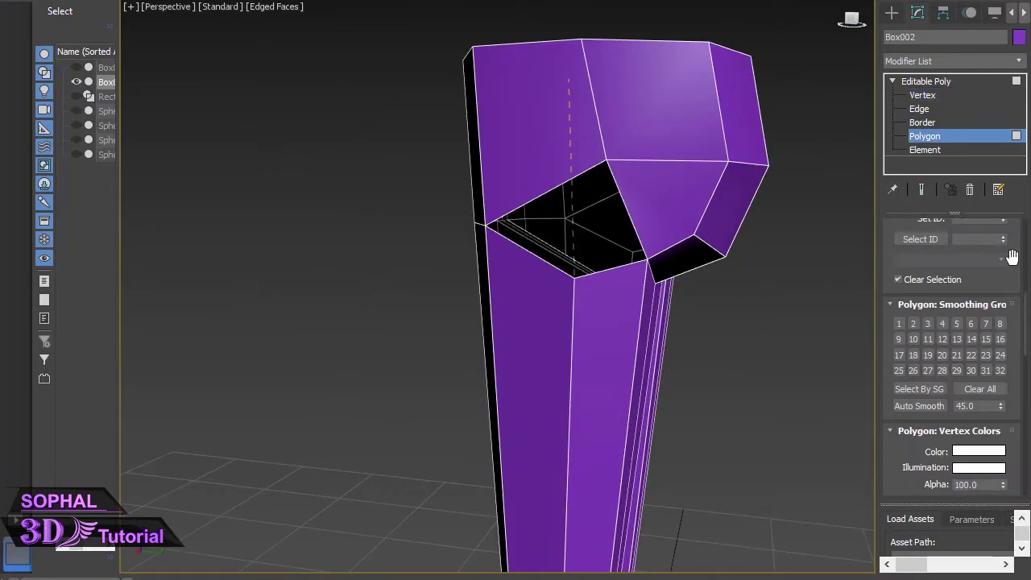
- Select the bottom vertices of both legs and flatten them into even open ends
{"action": "key", "text": "1"}
{"action": "mouse_move", "coordinate": [719, 244]}
{"action": "middle_mouse_down", "text": "alt"}
{"action": "mouse_move", "coordinate": [643, 299]}
{"action": "mouse_move", "coordinate": [709, 276]}
{"action": "middle_mouse_up", "text": "alt"}
{"action": "key", "text": "e"}
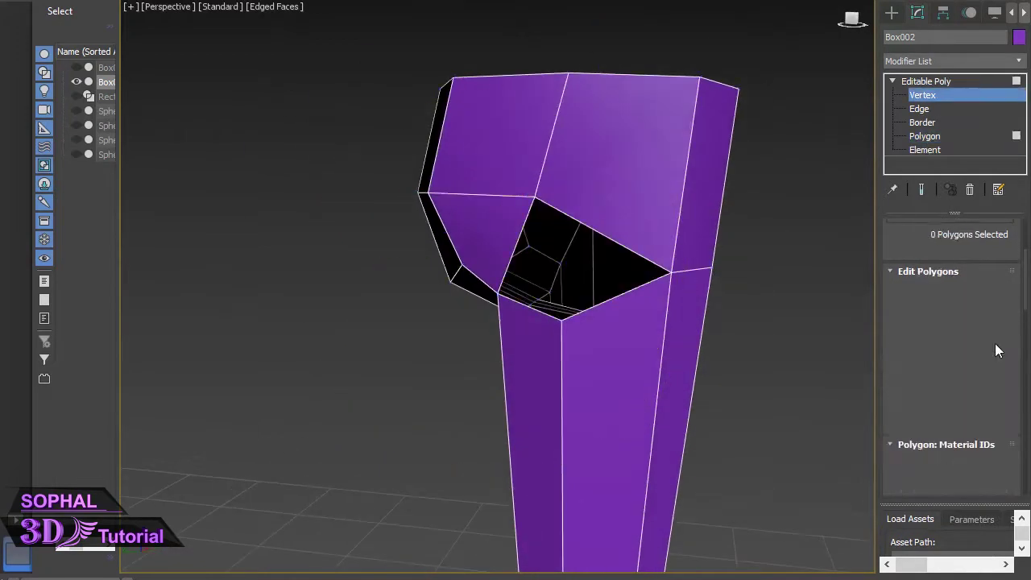
{"action": "middle_click_drag", "start_coordinate": [563, 316], "coordinate": [454, 230], "text": "alt"}
{"action": "key", "text": "alt+w"}
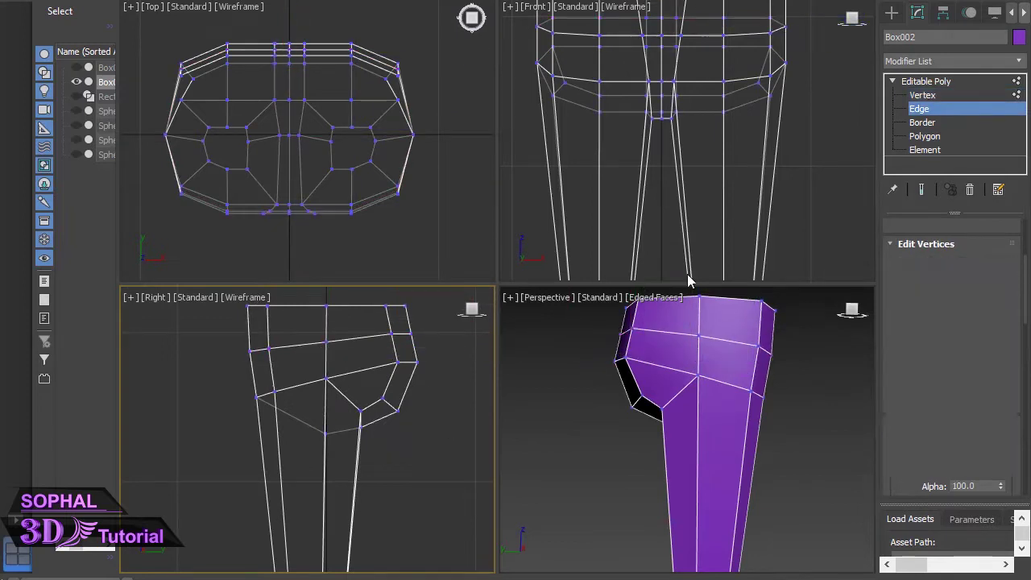
{"action": "scroll", "coordinate": [689, 362], "scroll_direction": "down", "scroll_amount": 3}
{"action": "key", "text": "1"}
{"action": "left_click_drag", "start_coordinate": [636, 210], "coordinate": [749, 242]}
{"action": "middle_click_drag", "start_coordinate": [685, 403], "coordinate": [644, 338], "text": "alt"}
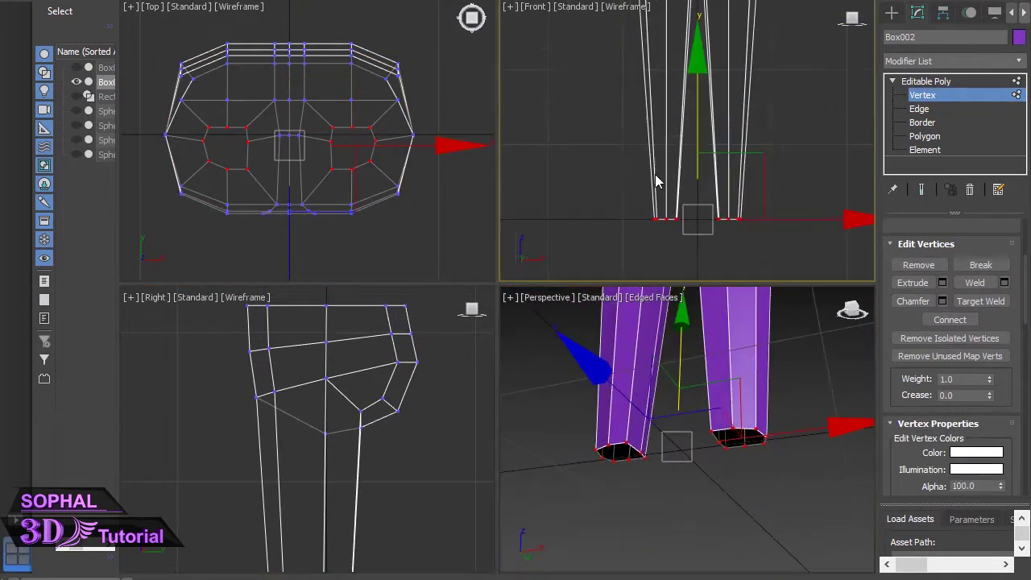
{"action": "middle_click_drag", "start_coordinate": [684, 403], "coordinate": [636, 346], "text": "alt"}
{"action": "scroll", "coordinate": [356, 134], "scroll_direction": "up", "scroll_amount": 3}
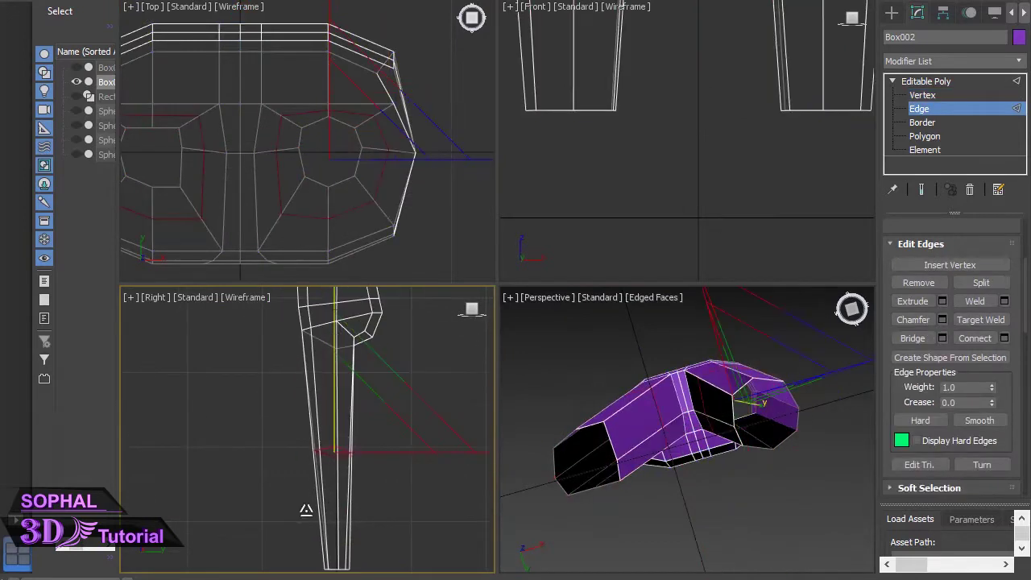
{"action": "key", "text": "alt+w"}
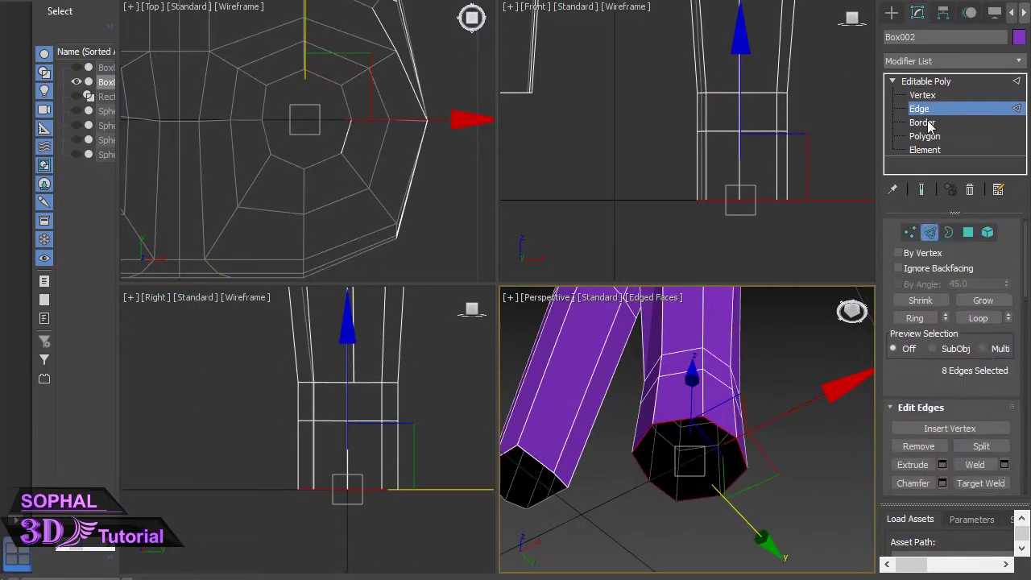
- Switch Box002 to vertex editing in a maximized perspective view to work on the feet
{"action": "left_click", "coordinate": [922, 95]}
{"action": "key", "text": "alt+w"}
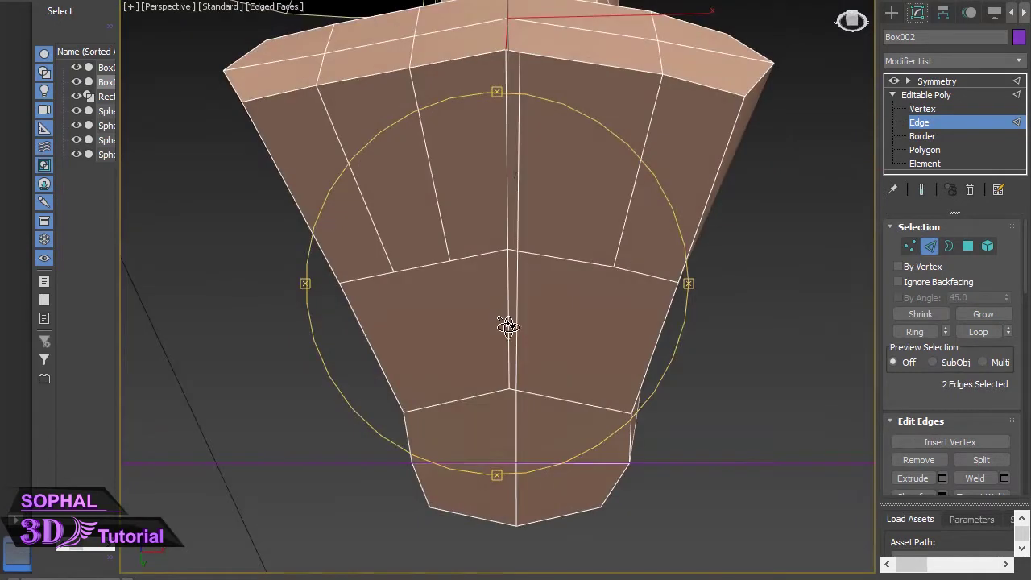
- Target-weld a stray foot vertex onto its neighbour
{"action": "scroll", "coordinate": [891, 269], "scroll_direction": "down", "scroll_amount": 3}
{"action": "scroll", "coordinate": [890, 269], "scroll_direction": "down", "scroll_amount": 2}
{"action": "left_click", "coordinate": [980, 328]}
{"action": "left_click", "coordinate": [725, 44]}
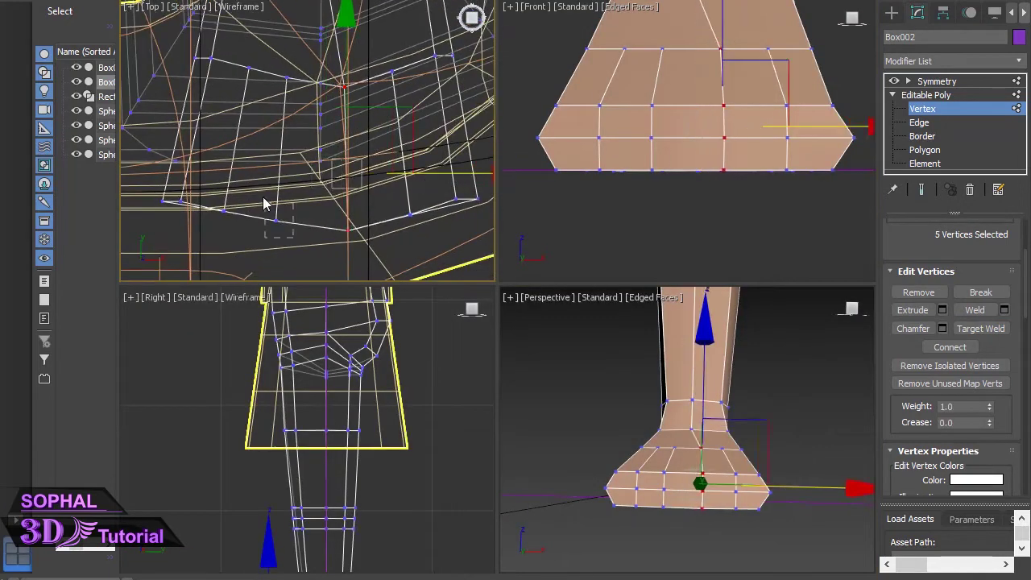
- Select the polygons across the front and side of the foot
{"action": "left_click", "coordinate": [925, 149]}
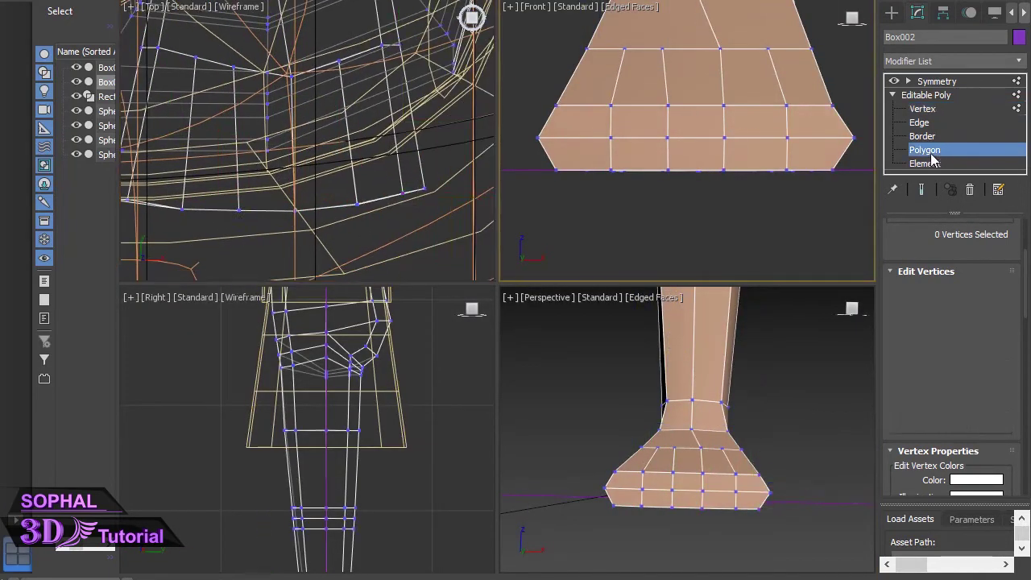
{"action": "left_click", "coordinate": [746, 131]}
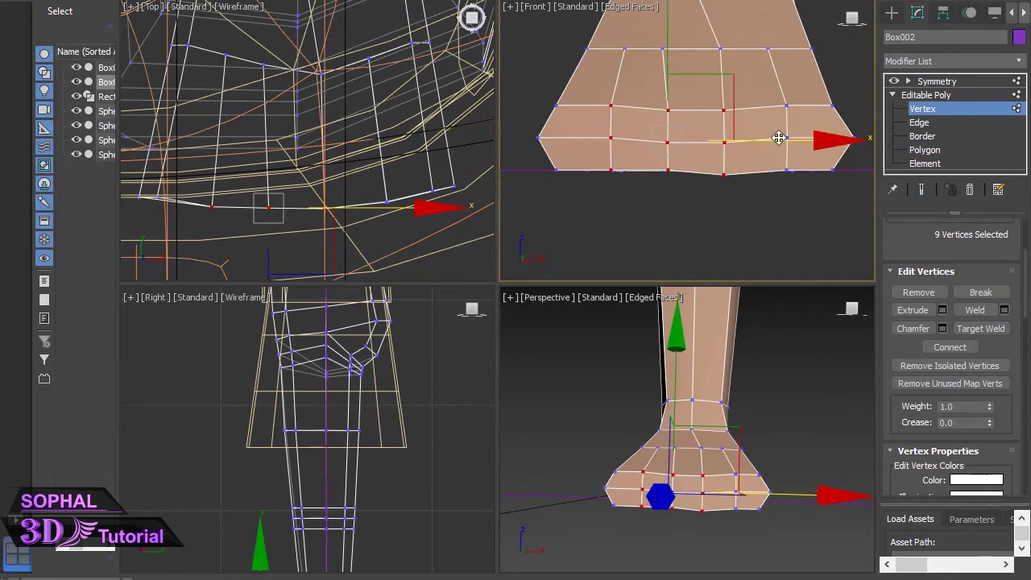
{"action": "key", "text": "4"}
{"action": "left_click", "coordinate": [816, 135]}
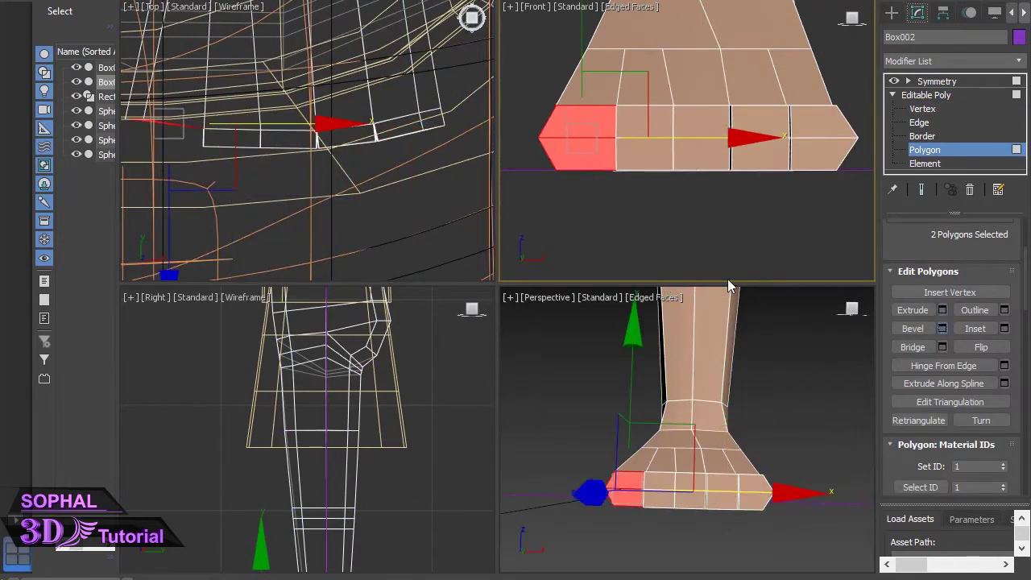
{"action": "scroll", "coordinate": [701, 201], "scroll_direction": "up", "scroll_amount": 3}
- Move vertices in the Front view to cut the gaps between the five toes
{"action": "key", "text": "alt+w"}
{"action": "key", "text": "1"}
{"action": "scroll", "coordinate": [564, 282], "scroll_direction": "down", "scroll_amount": 2}
{"action": "left_click", "coordinate": [547, 364]}
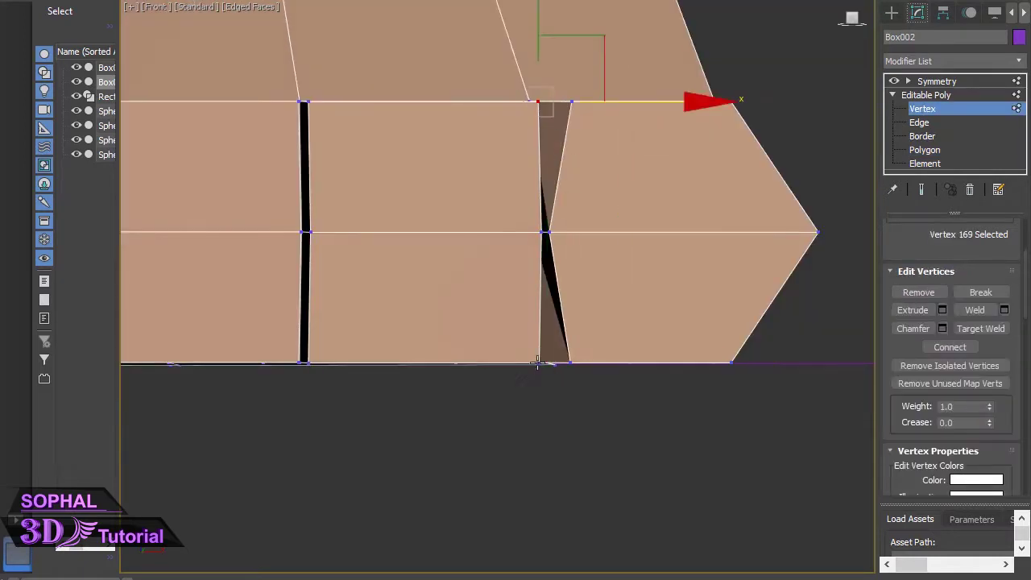
{"action": "middle_click_drag", "start_coordinate": [537, 364], "coordinate": [765, 332]}
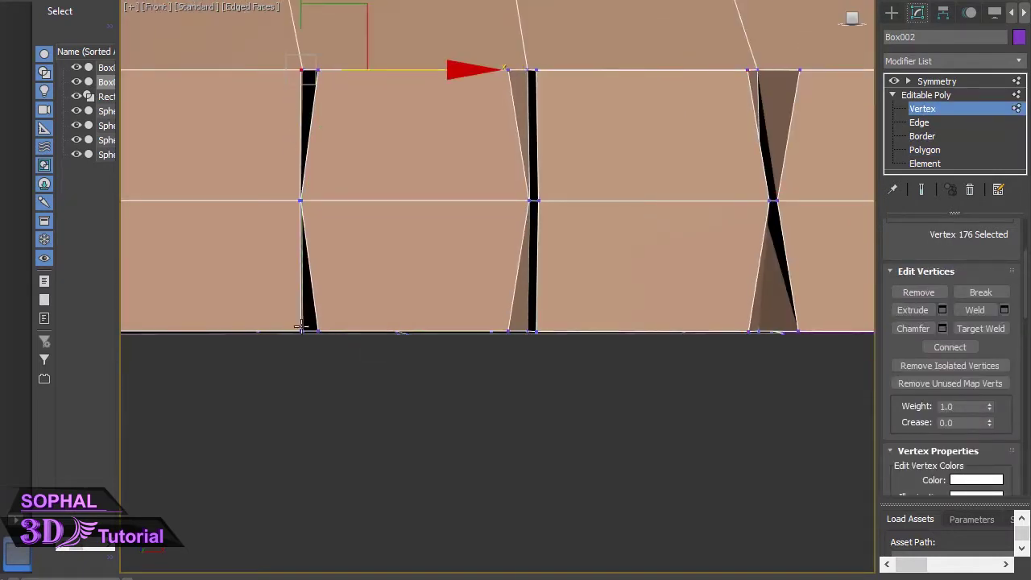
{"action": "middle_click_drag", "start_coordinate": [300, 326], "coordinate": [437, 302]}
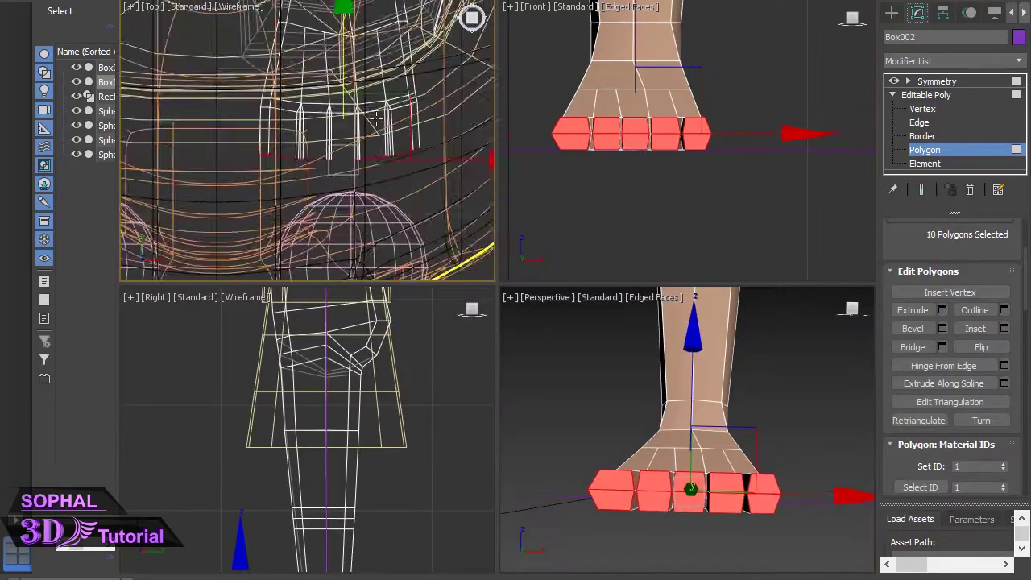
{"action": "key", "text": "2"}
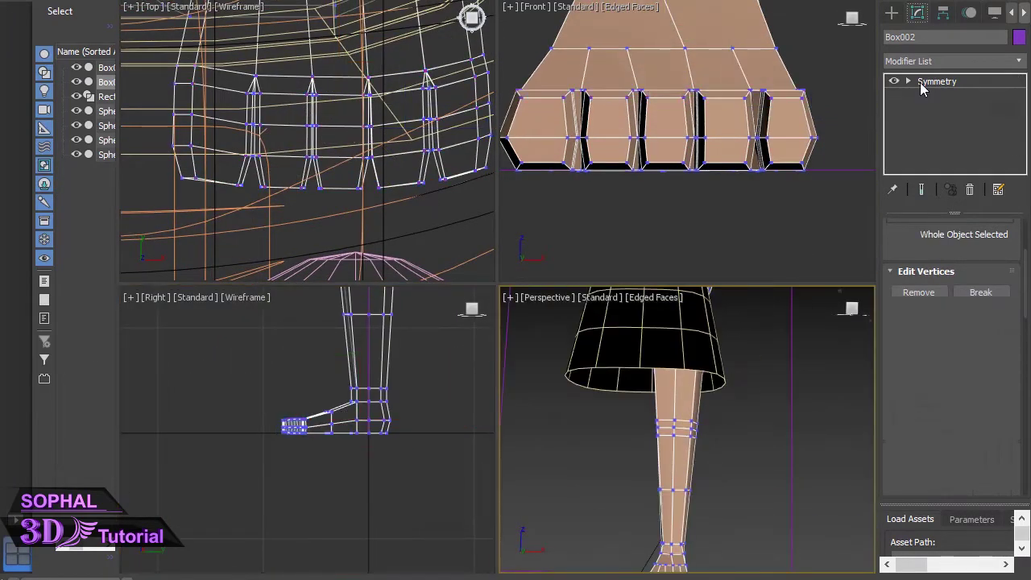
{"action": "key", "text": "m"}
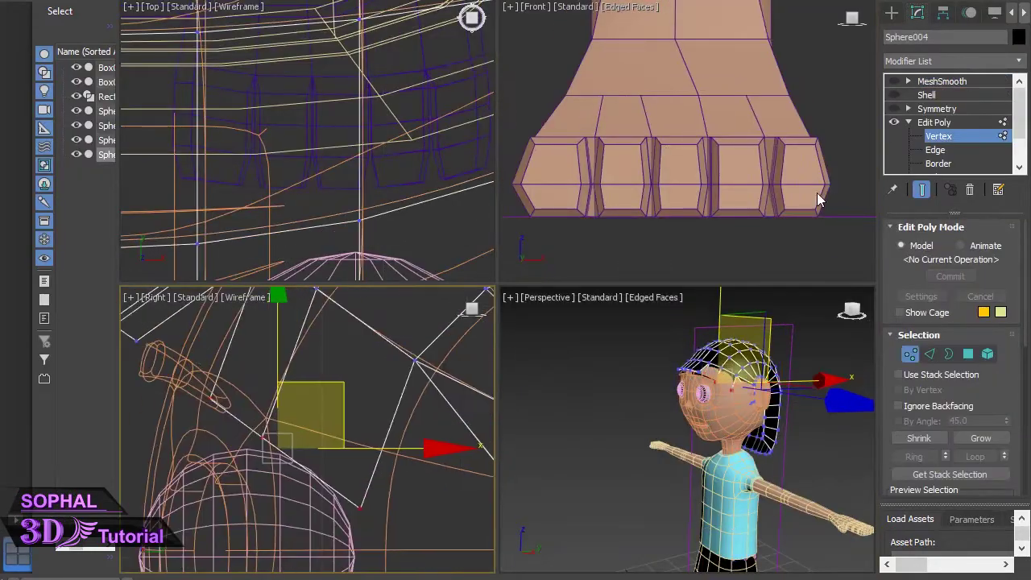
- Move the head's mouth and chin vertices in the Right view, then return to MeshSmooth
{"action": "right_click", "coordinate": [333, 375]}
{"action": "left_click", "coordinate": [240, 406]}
{"action": "left_click", "coordinate": [946, 119]}
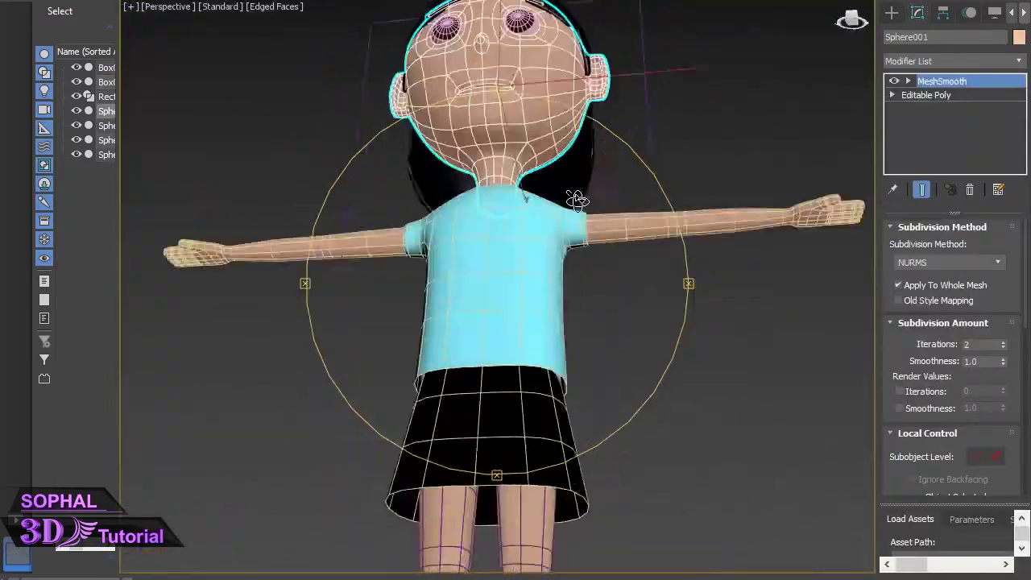
{"action": "middle_click_drag", "start_coordinate": [576, 199], "coordinate": [386, 257], "text": "alt"}
{"action": "key", "text": "alt+w"}
{"action": "left_click", "coordinate": [892, 95]}
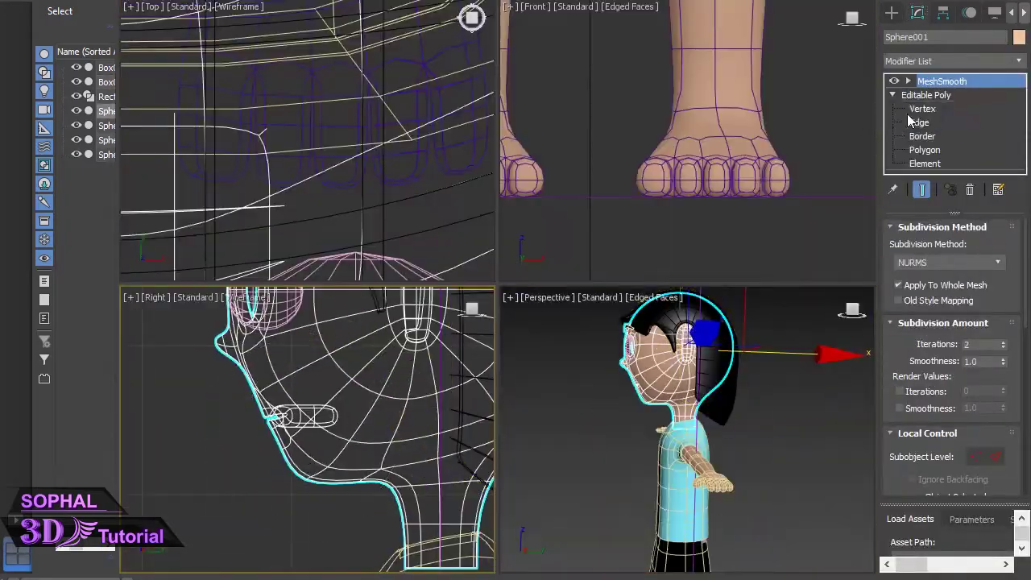
{"action": "left_click", "coordinate": [911, 110]}
{"action": "scroll", "coordinate": [306, 426], "scroll_direction": "up", "scroll_amount": 5}
{"action": "left_click_drag", "start_coordinate": [271, 323], "coordinate": [352, 433]}
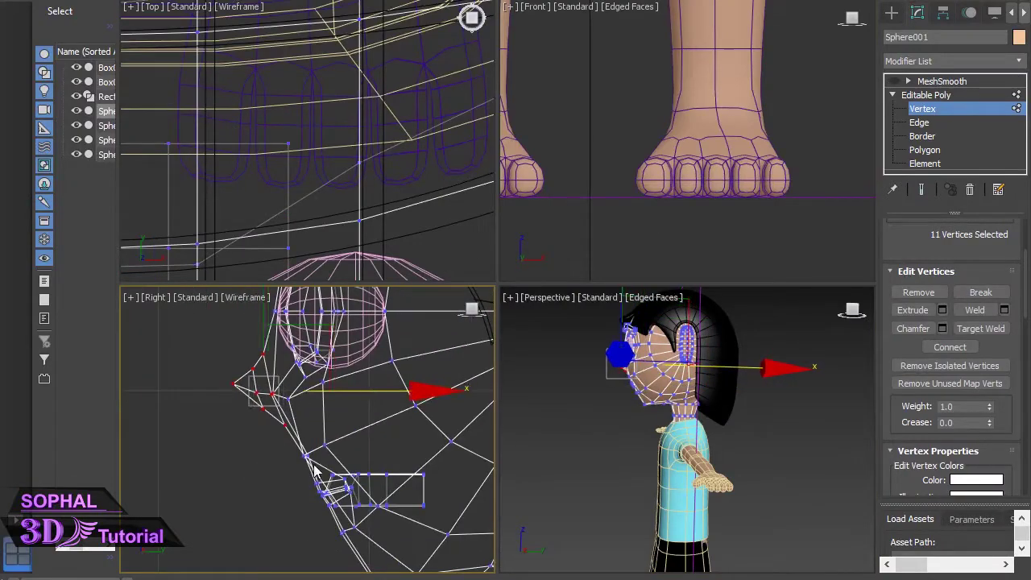
{"action": "left_click", "coordinate": [941, 80]}
{"action": "key", "text": "alt+w"}
{"action": "mouse_move", "coordinate": [516, 290]}
{"action": "middle_mouse_down", "text": "alt"}
{"action": "mouse_move", "coordinate": [592, 276]}
{"action": "mouse_move", "coordinate": [515, 290]}
{"action": "middle_mouse_up", "text": "alt"}
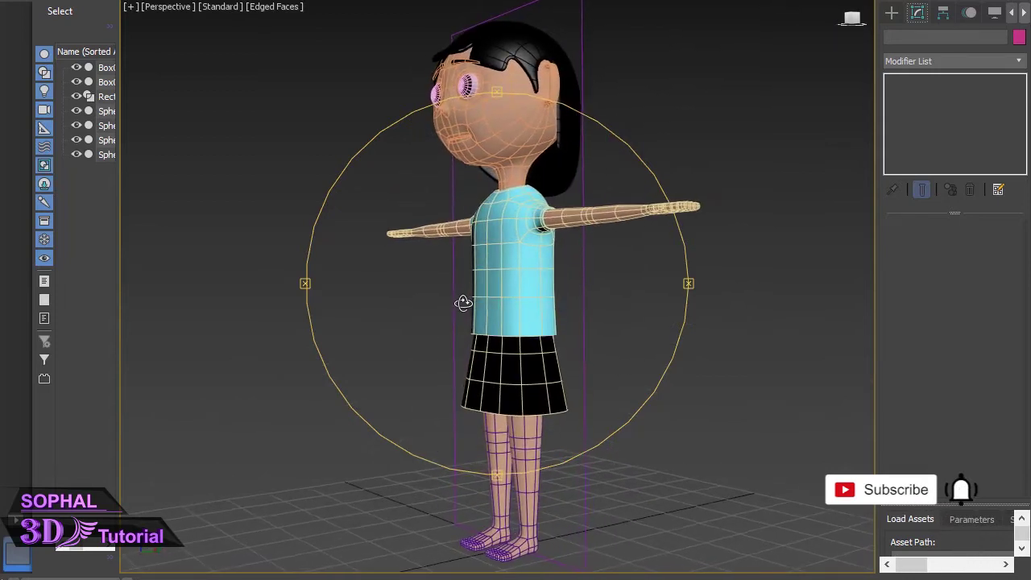
{"action": "mouse_move", "coordinate": [550, 339]}
{"action": "middle_mouse_down", "text": "alt"}
{"action": "mouse_move", "coordinate": [515, 295]}
{"action": "mouse_move", "coordinate": [466, 305]}
{"action": "middle_mouse_up", "text": "alt"}
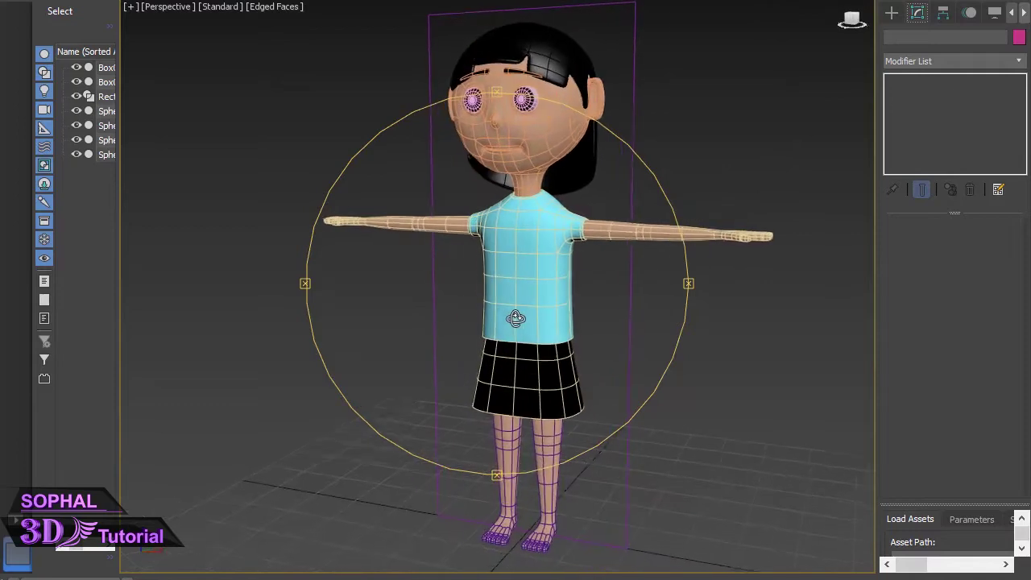